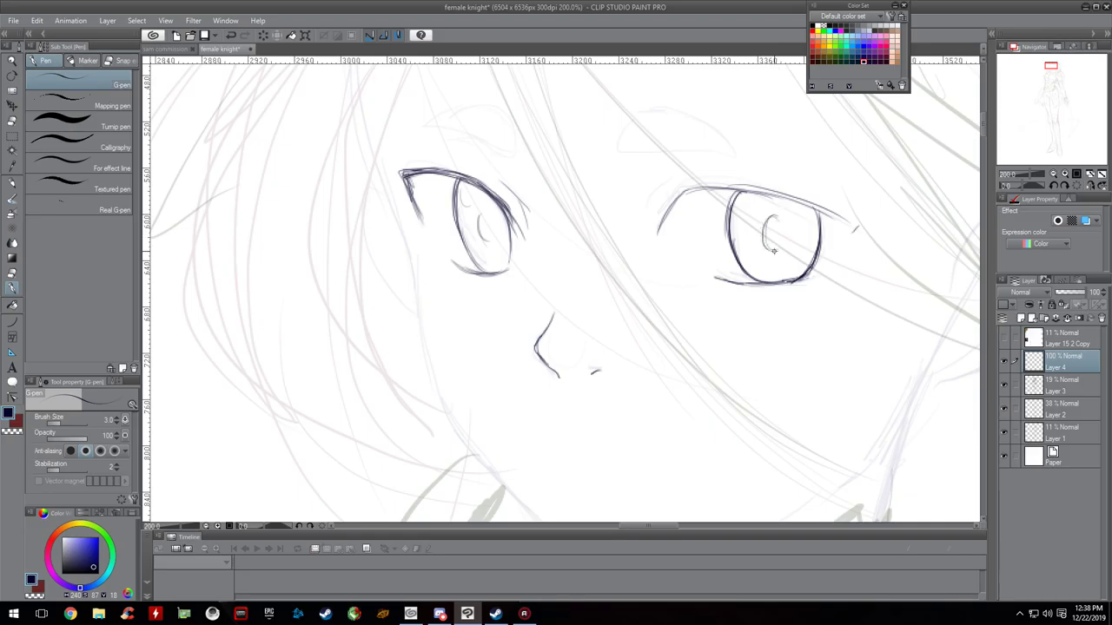
Step: Ink the larger eye's upper lash line, outer corner and lower lid, and extend the outer lash of the smaller eye
click(1086, 185)
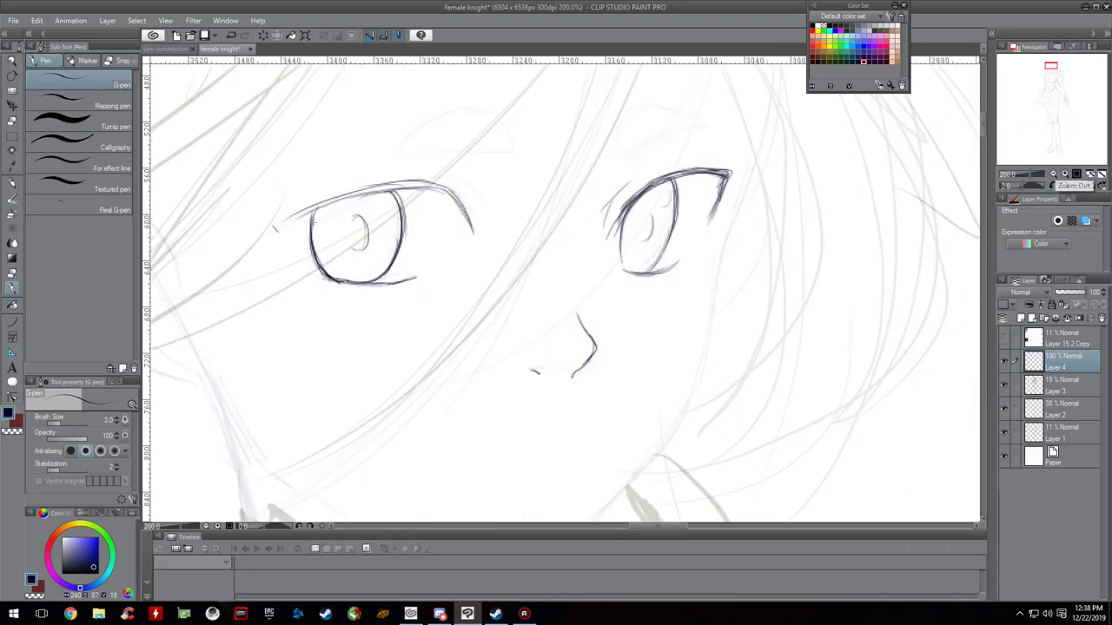
mouse_move(273, 226)
mouse_down()
mouse_move(288, 251)
mouse_move(340, 198)
mouse_move(448, 182)
mouse_move(466, 194)
mouse_move(470, 226)
mouse_up()
mouse_move(331, 203)
mouse_down()
mouse_move(373, 191)
mouse_move(271, 226)
mouse_move(293, 252)
mouse_move(266, 227)
mouse_move(354, 192)
mouse_up()
mouse_move(276, 214)
mouse_down()
mouse_move(370, 187)
mouse_move(484, 190)
mouse_up()
drag(728, 174, 766, 176)
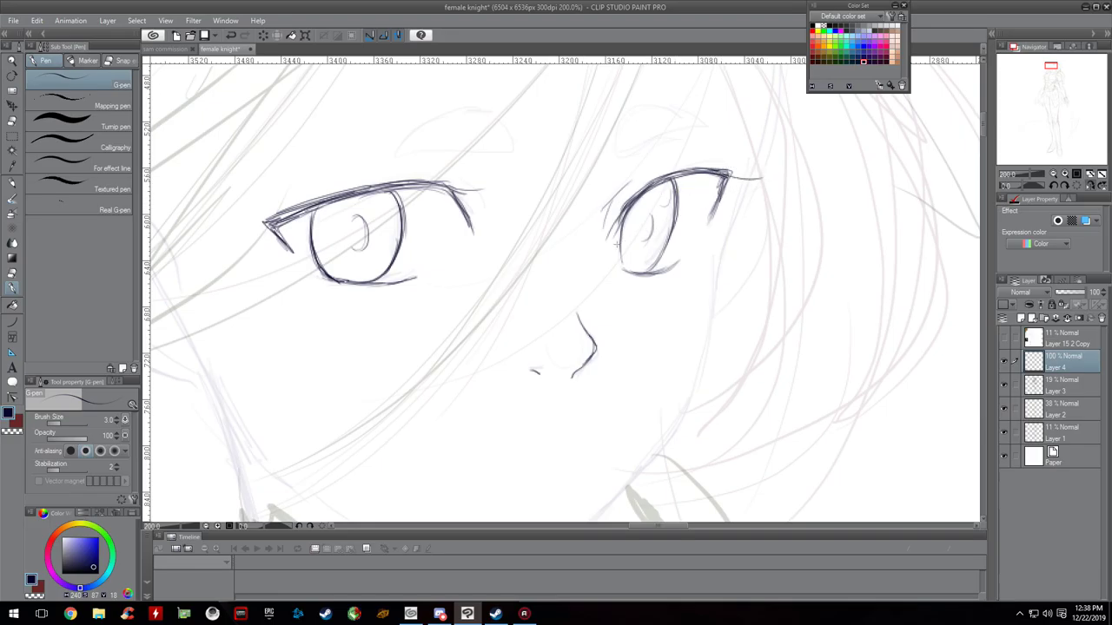
drag(318, 276, 340, 282)
click(1088, 186)
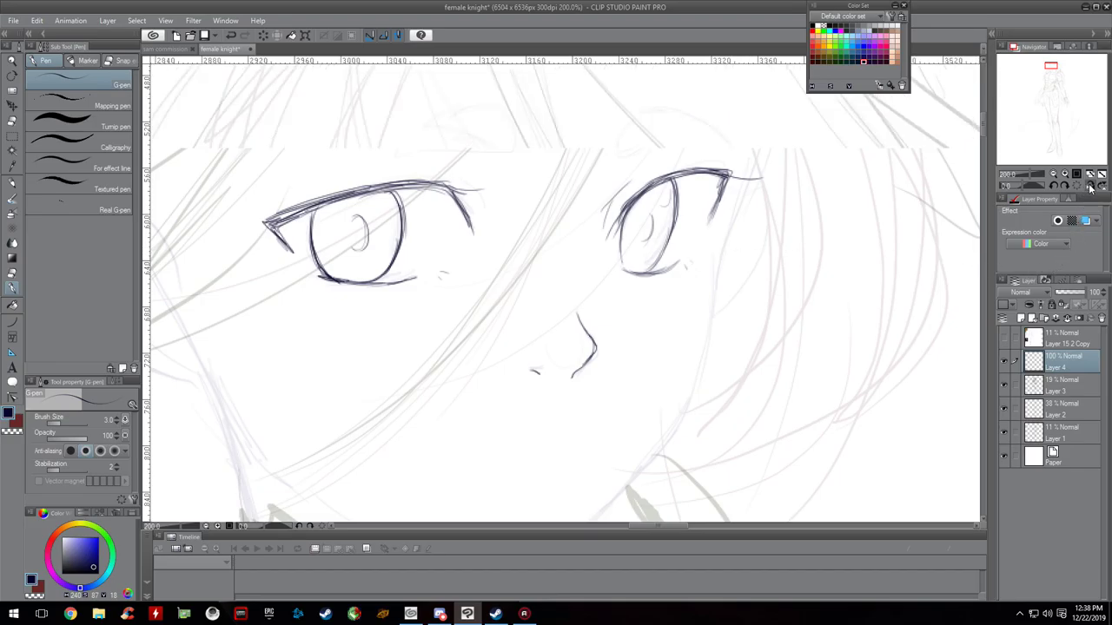
Step: Ink the face contour from the temple down the cheek to the chin and back up along the jaw
drag(378, 145, 401, 226)
mouse_move(381, 163)
mouse_down()
mouse_move(417, 274)
mouse_move(431, 384)
mouse_up()
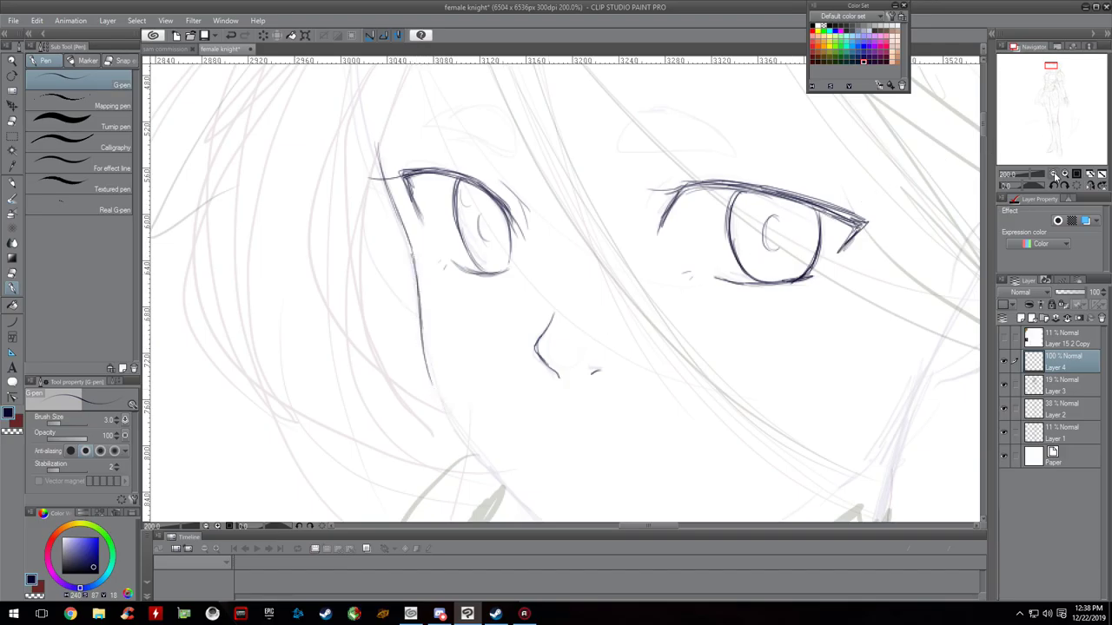
click(1054, 174)
mouse_move(460, 345)
mouse_down()
mouse_move(481, 396)
mouse_move(460, 350)
mouse_move(579, 500)
mouse_up()
click(1050, 67)
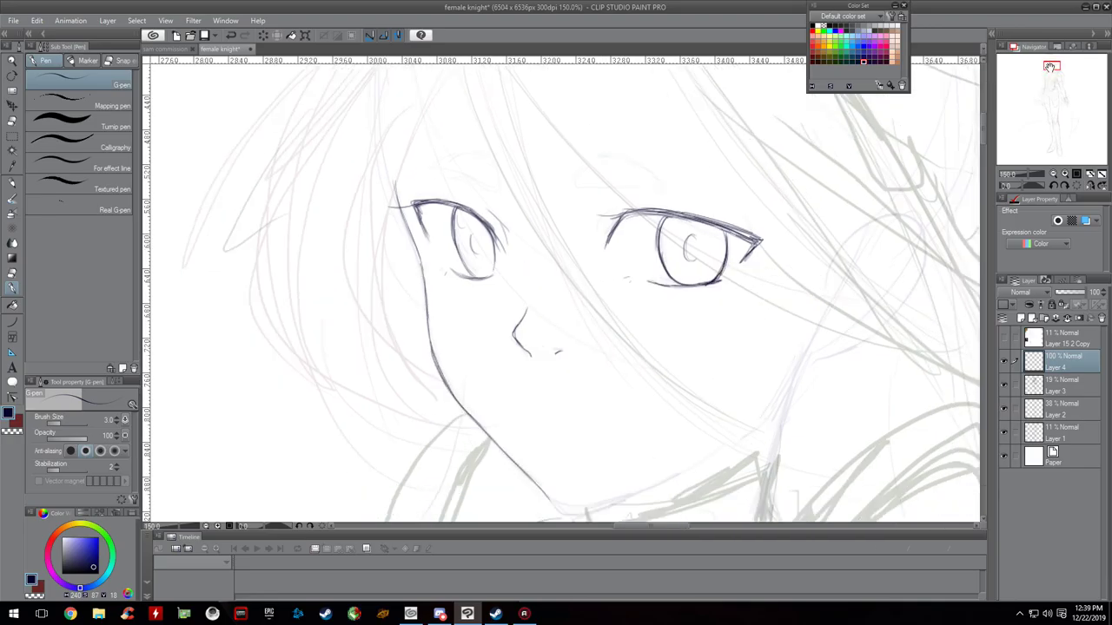
drag(1051, 66, 1052, 69)
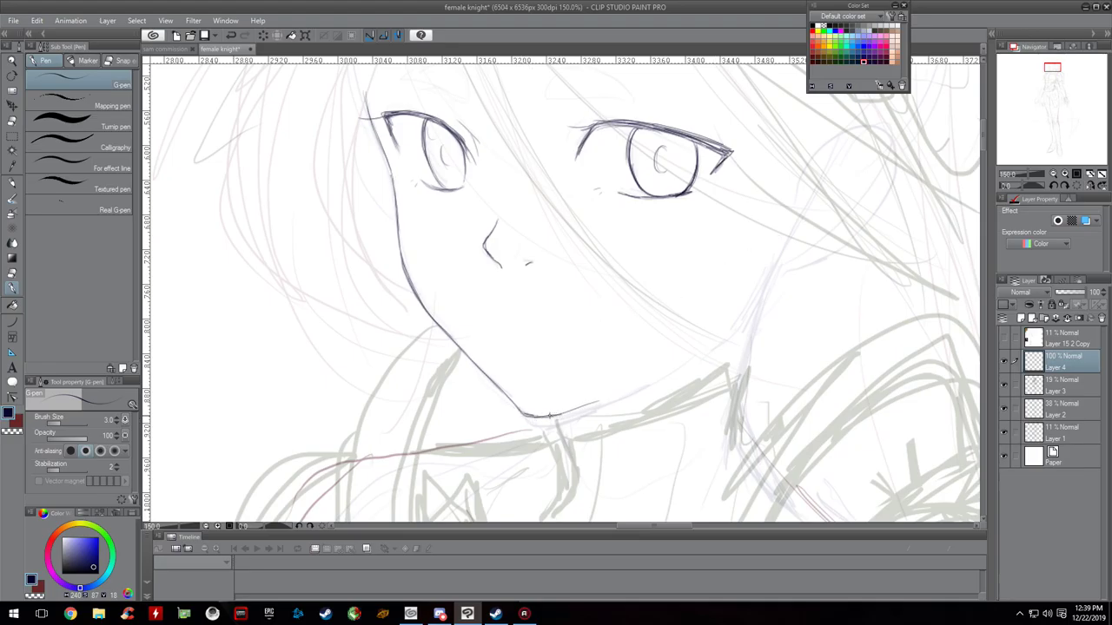
mouse_move(525, 415)
mouse_down()
mouse_move(647, 381)
mouse_move(708, 347)
mouse_move(754, 296)
mouse_up()
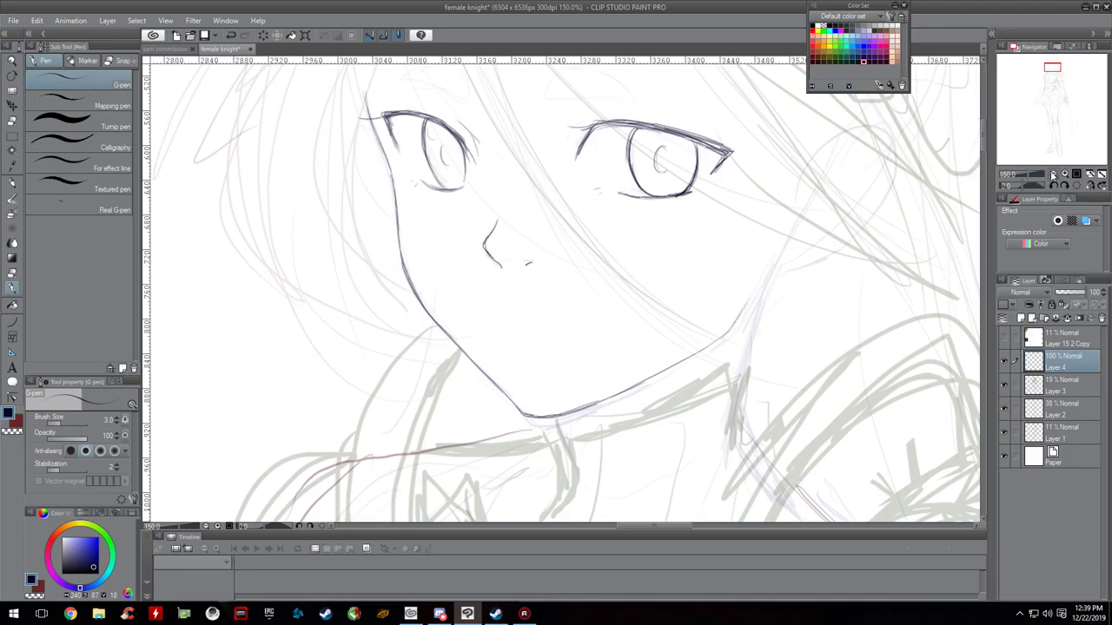
Step: Draw the first long bang strand falling between the eyes and across the cheek
click(1053, 174)
drag(1053, 69, 1052, 66)
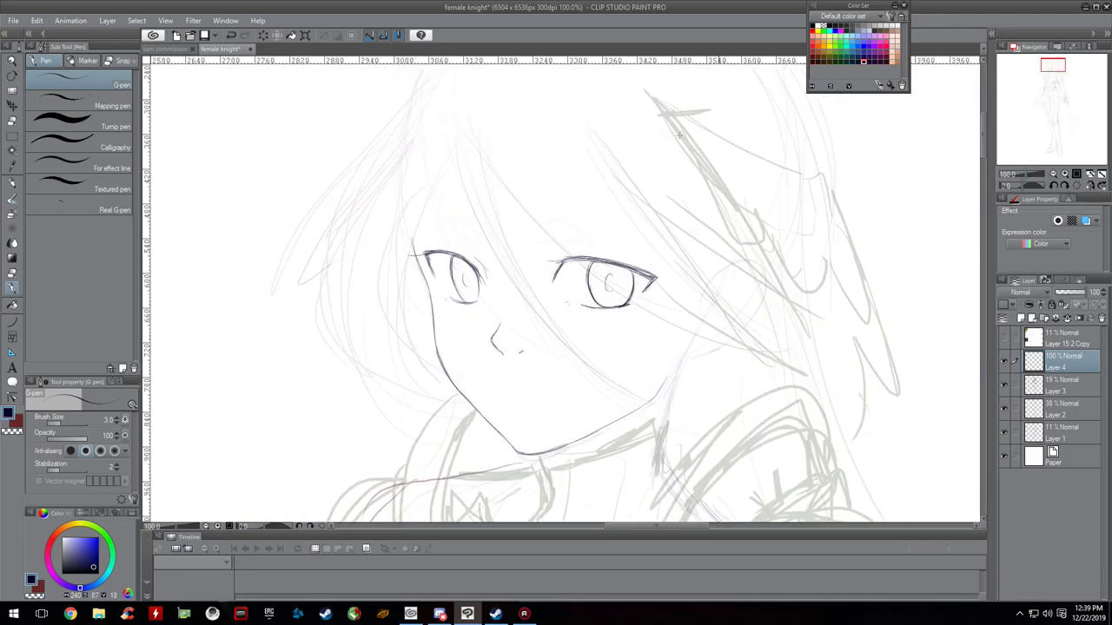
mouse_move(455, 141)
mouse_down()
mouse_move(527, 304)
mouse_move(581, 363)
mouse_move(638, 385)
mouse_up()
Step: Lower the opacity of Layer 3 to 11% and make Layer 4 the active layer again
click(1081, 384)
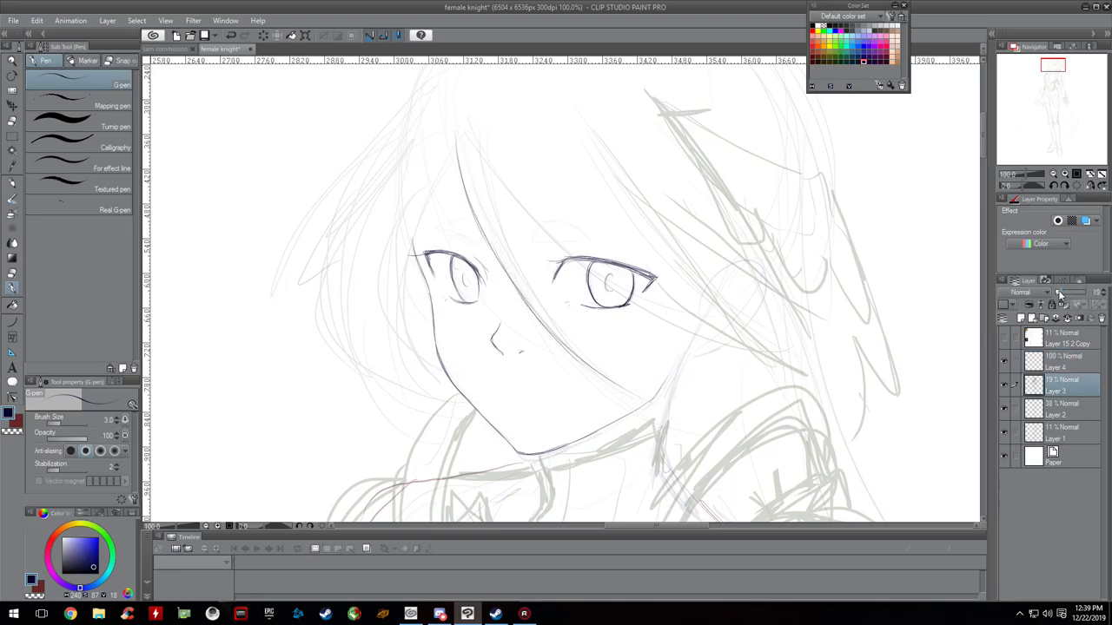
click(1062, 293)
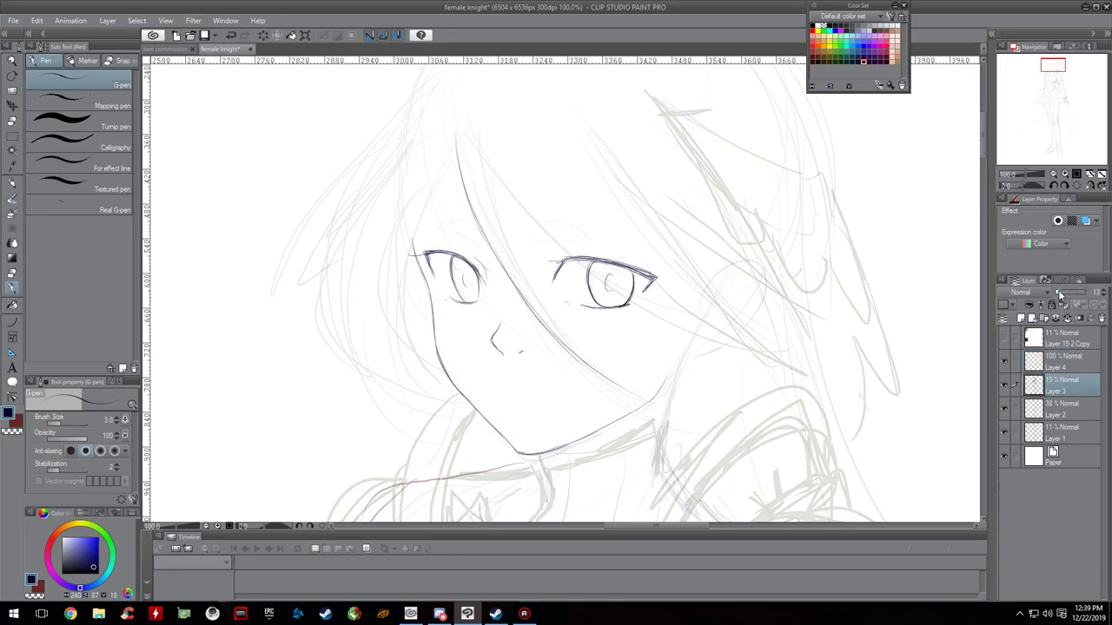
click(1061, 361)
Step: Complete the bang strand between the eyes and draw the inner hair strands beside the smaller eye
mouse_move(489, 163)
mouse_down()
mouse_move(528, 283)
mouse_move(486, 170)
mouse_move(571, 343)
mouse_move(532, 292)
mouse_move(594, 367)
mouse_up()
drag(547, 311, 639, 397)
mouse_move(450, 169)
mouse_down()
mouse_move(408, 256)
mouse_move(406, 343)
mouse_up()
drag(406, 280, 431, 361)
drag(403, 276, 431, 358)
Step: Draw the outer side hair as curved strands sweeping past the smaller eye and ending in tips near the jaw
drag(434, 124, 344, 234)
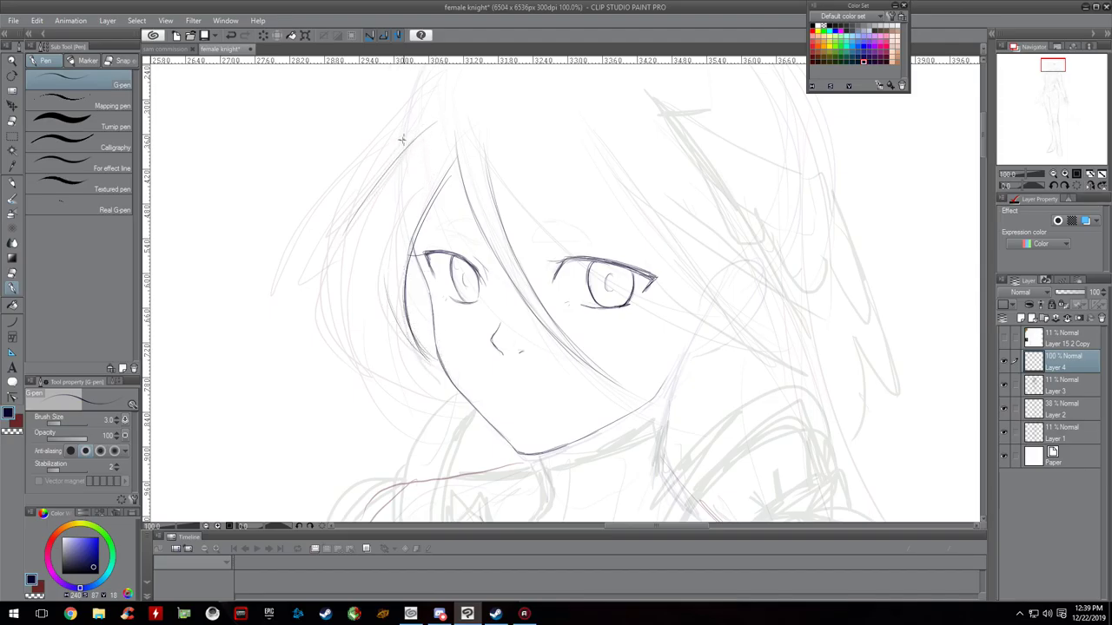
mouse_move(431, 110)
mouse_down()
mouse_move(348, 218)
mouse_move(369, 338)
mouse_up()
mouse_move(330, 264)
mouse_down()
mouse_move(371, 359)
mouse_move(447, 381)
mouse_move(430, 373)
mouse_move(453, 394)
mouse_move(432, 354)
mouse_up()
drag(365, 358, 460, 397)
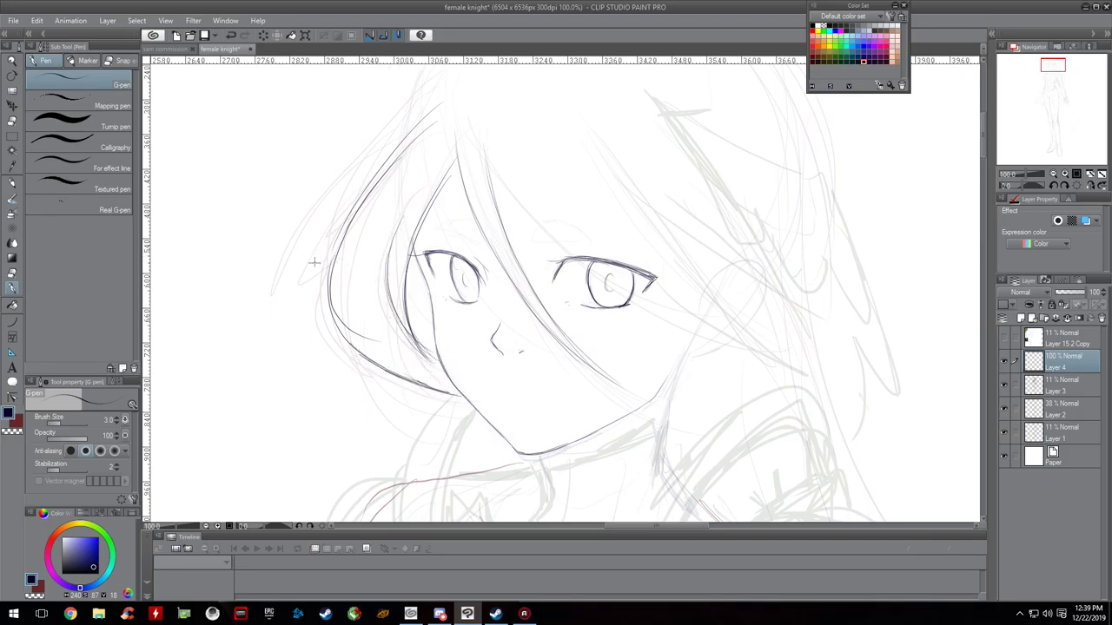
mouse_move(333, 266)
mouse_down()
mouse_move(329, 306)
mouse_move(378, 400)
mouse_up()
mouse_move(343, 233)
mouse_down()
mouse_move(353, 360)
mouse_move(382, 392)
mouse_up()
drag(324, 264, 357, 384)
mouse_move(334, 235)
mouse_down()
mouse_move(354, 210)
mouse_move(322, 293)
mouse_move(358, 206)
mouse_up()
mouse_move(319, 275)
mouse_down()
mouse_move(417, 135)
mouse_move(379, 197)
mouse_move(366, 205)
mouse_move(437, 103)
mouse_up()
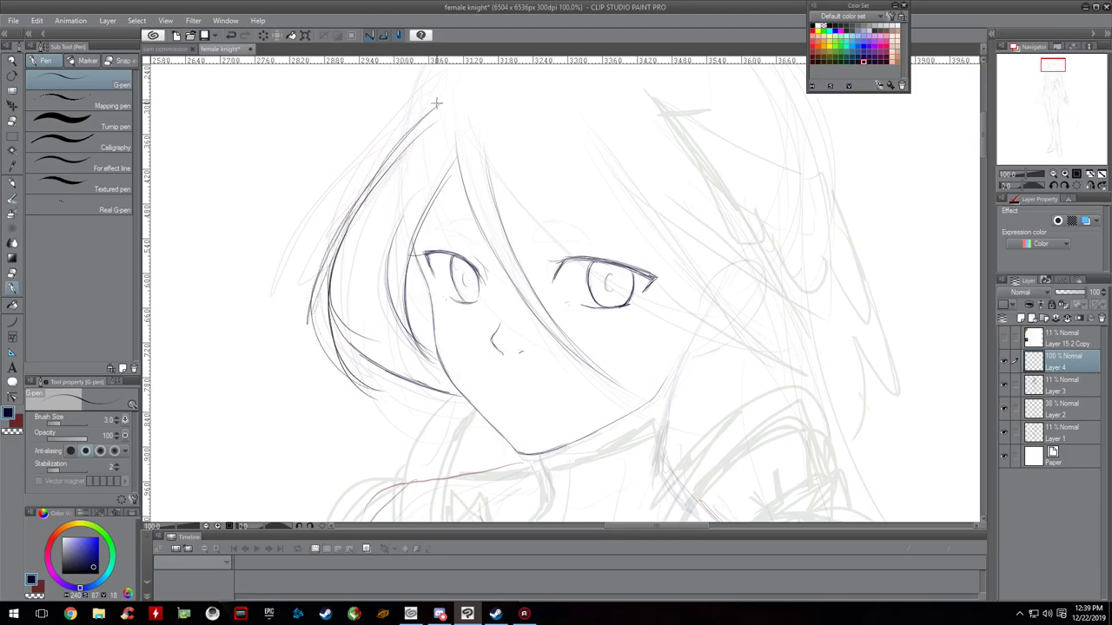
Step: Draw the hair strands crossing the larger eye toward the ear in dark navy, restoring that color after the stray color pick
mouse_move(483, 148)
mouse_down()
mouse_move(536, 224)
mouse_move(636, 304)
mouse_move(538, 223)
mouse_move(702, 328)
mouse_move(594, 243)
mouse_move(695, 317)
mouse_up()
drag(634, 292, 685, 327)
alt+click(684, 326)
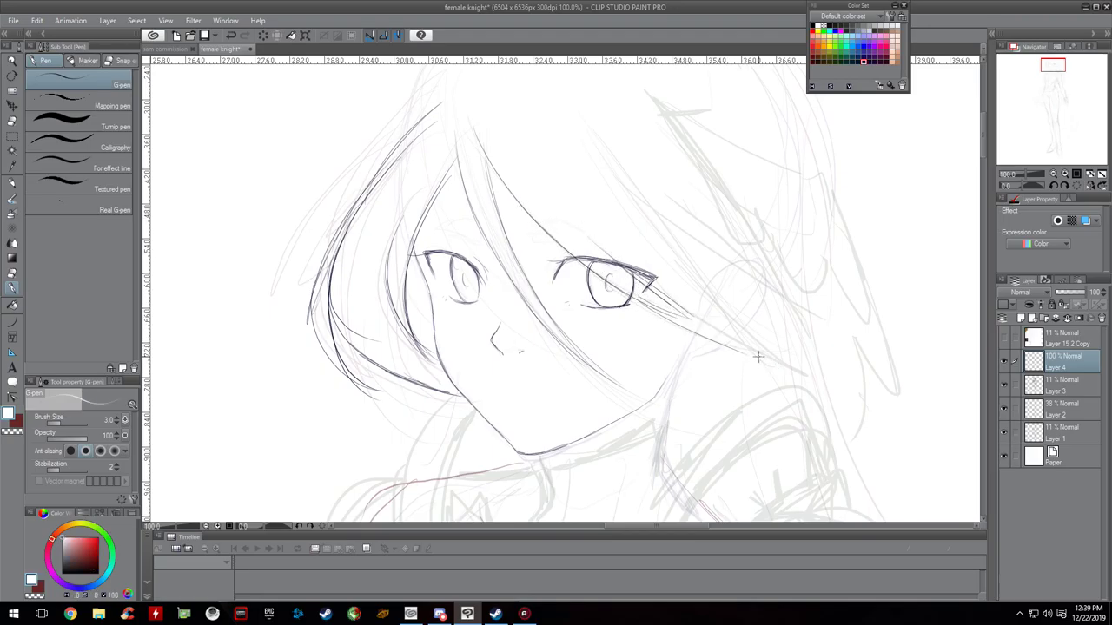
click(867, 58)
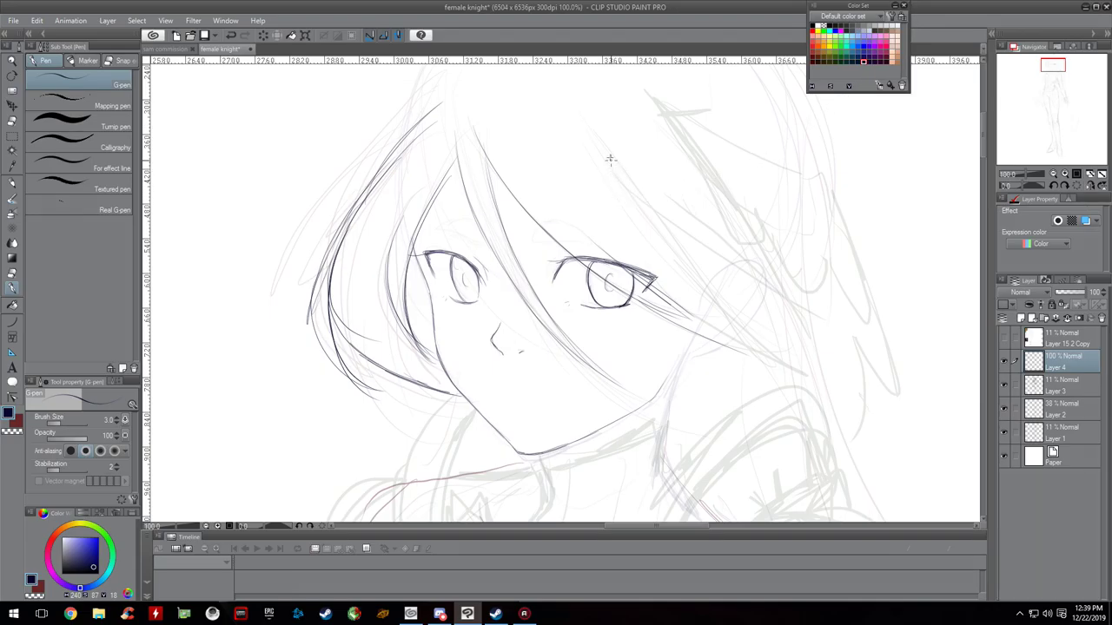
mouse_move(610, 159)
mouse_down()
mouse_move(754, 342)
mouse_move(694, 271)
mouse_move(761, 354)
mouse_up()
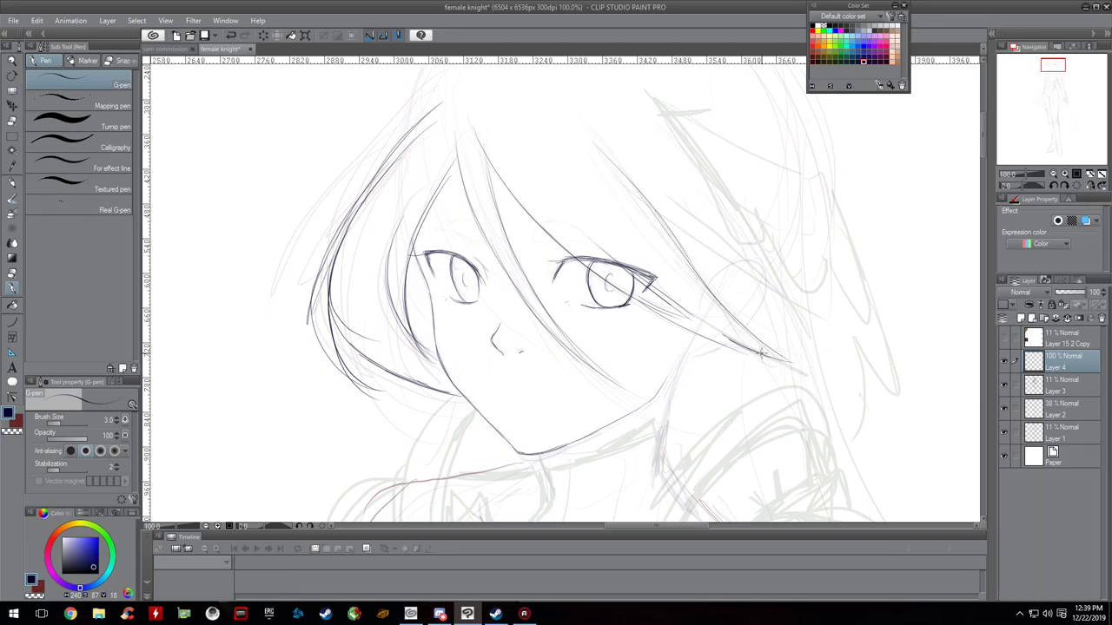
drag(700, 318, 765, 358)
drag(641, 185, 790, 335)
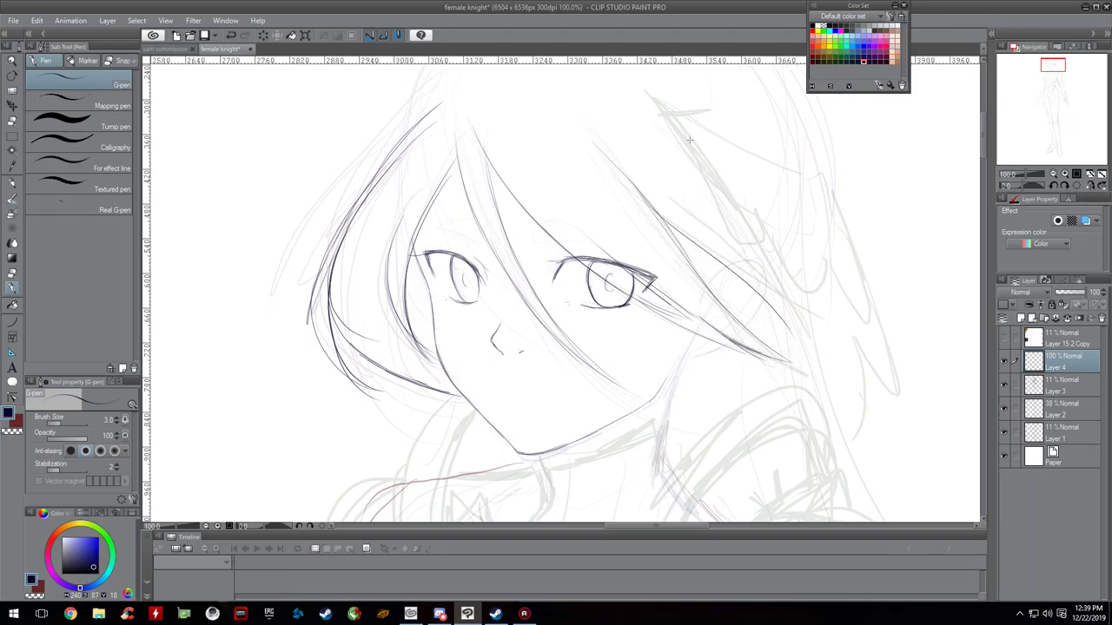
Step: Draw the outer hair edge on the larger eye's side down to its tip and extend the bang strands upward
drag(620, 94, 748, 261)
drag(686, 152, 787, 313)
drag(715, 184, 796, 330)
drag(726, 200, 805, 358)
mouse_move(805, 358)
mouse_down()
mouse_move(659, 191)
mouse_move(524, 103)
mouse_up()
mouse_move(585, 149)
mouse_down()
mouse_move(616, 187)
mouse_move(536, 92)
mouse_up()
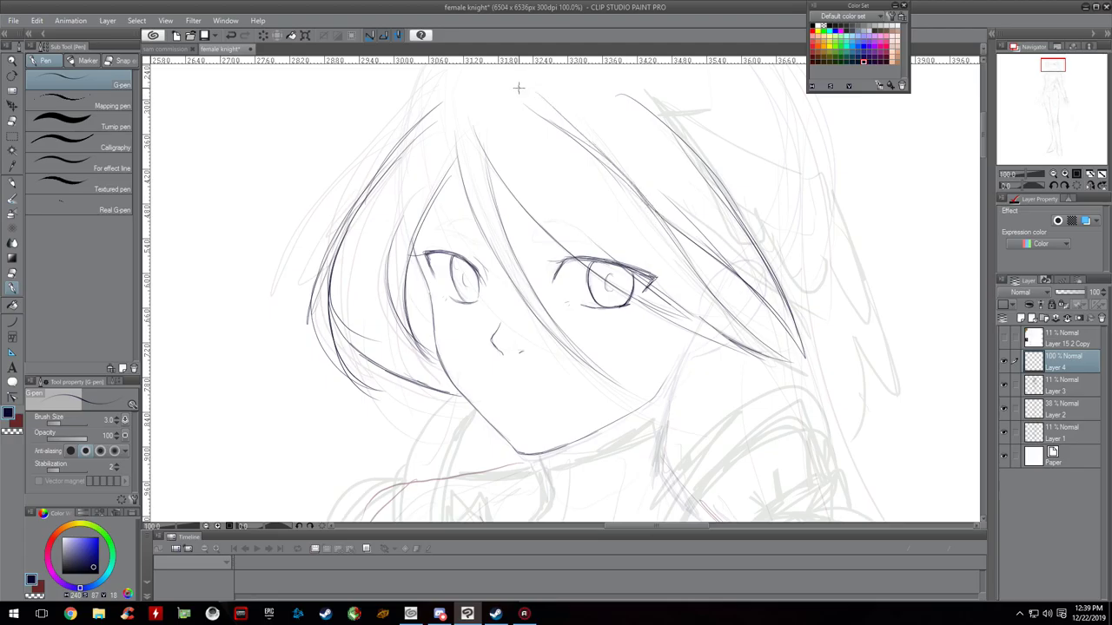
Step: Outline the eyebrows above both eyes and add light crease lines at the larger eye's inner corner
click(1063, 175)
drag(528, 255, 544, 221)
drag(527, 231, 555, 218)
mouse_move(500, 168)
mouse_down()
mouse_move(543, 191)
mouse_move(621, 198)
mouse_move(519, 149)
mouse_up()
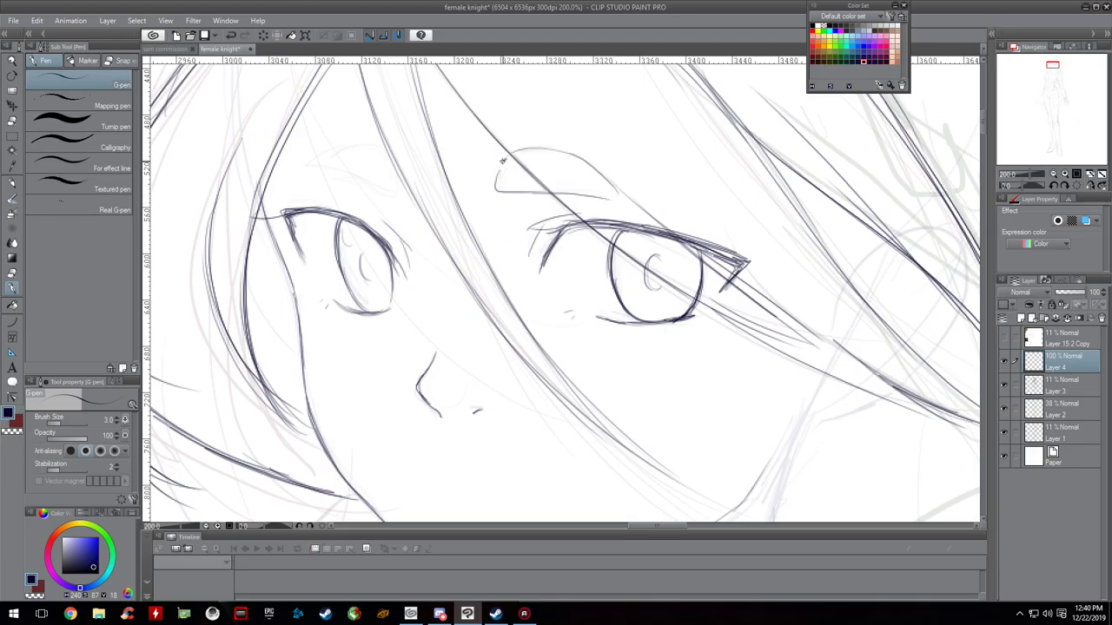
mouse_move(312, 178)
mouse_down()
mouse_move(400, 198)
mouse_move(402, 167)
mouse_move(387, 144)
mouse_move(351, 143)
mouse_move(302, 172)
mouse_up()
drag(349, 151, 325, 161)
Step: Draw both sides of the neck below the jaw and a slanted muscle line running toward the throat
click(1054, 175)
click(1054, 175)
click(1053, 175)
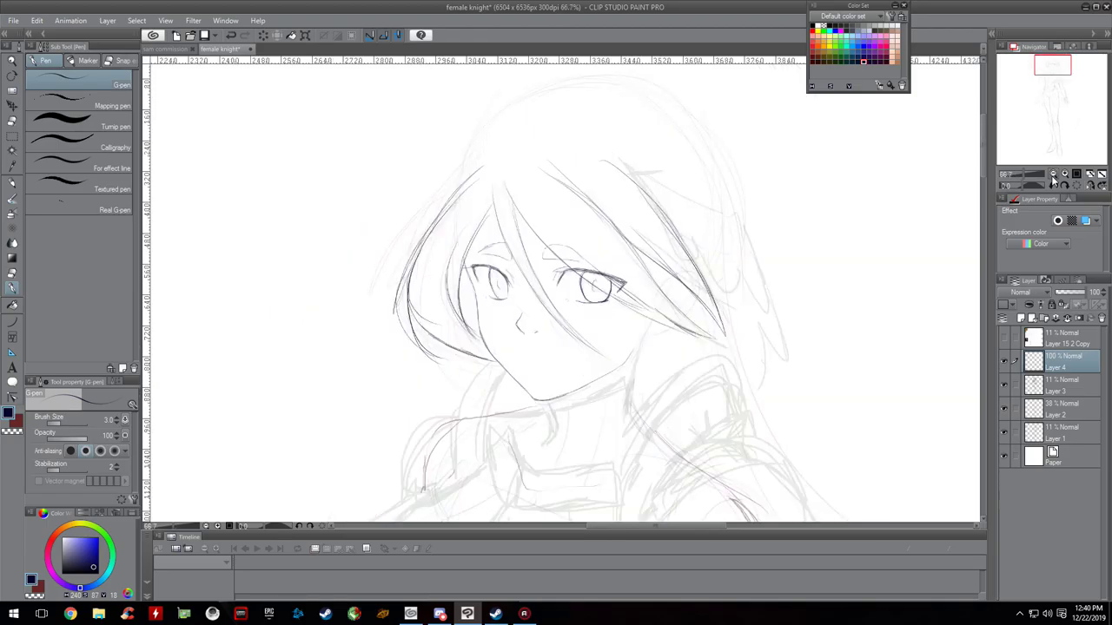
click(1054, 175)
click(1054, 175)
drag(1048, 59, 1049, 67)
click(1065, 175)
click(1065, 174)
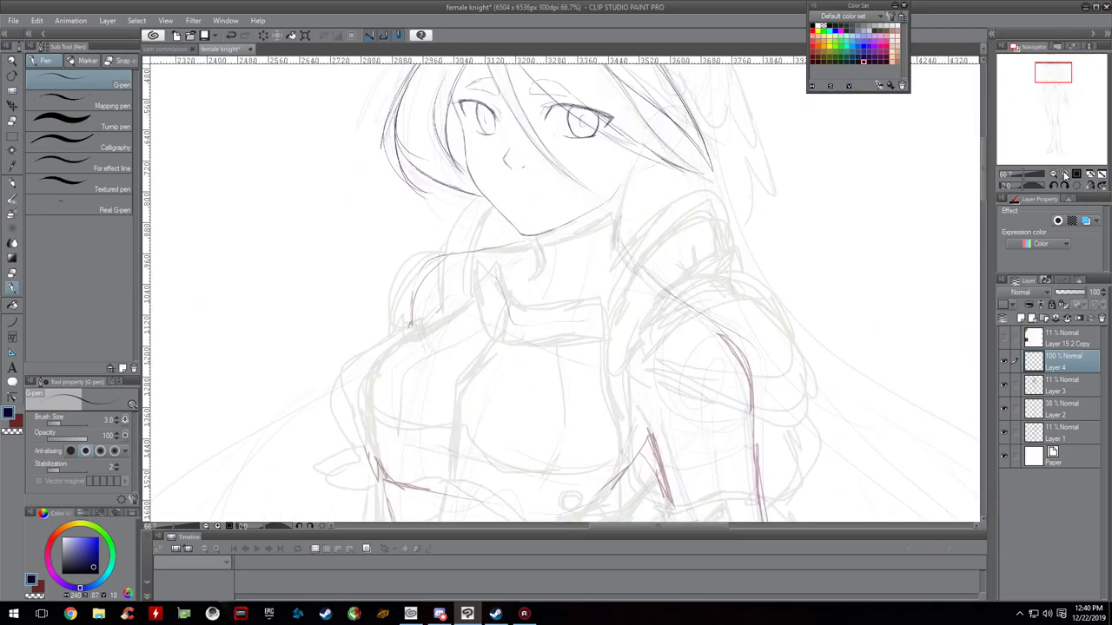
click(1065, 175)
drag(519, 211, 522, 263)
drag(652, 121, 645, 228)
drag(645, 178, 647, 224)
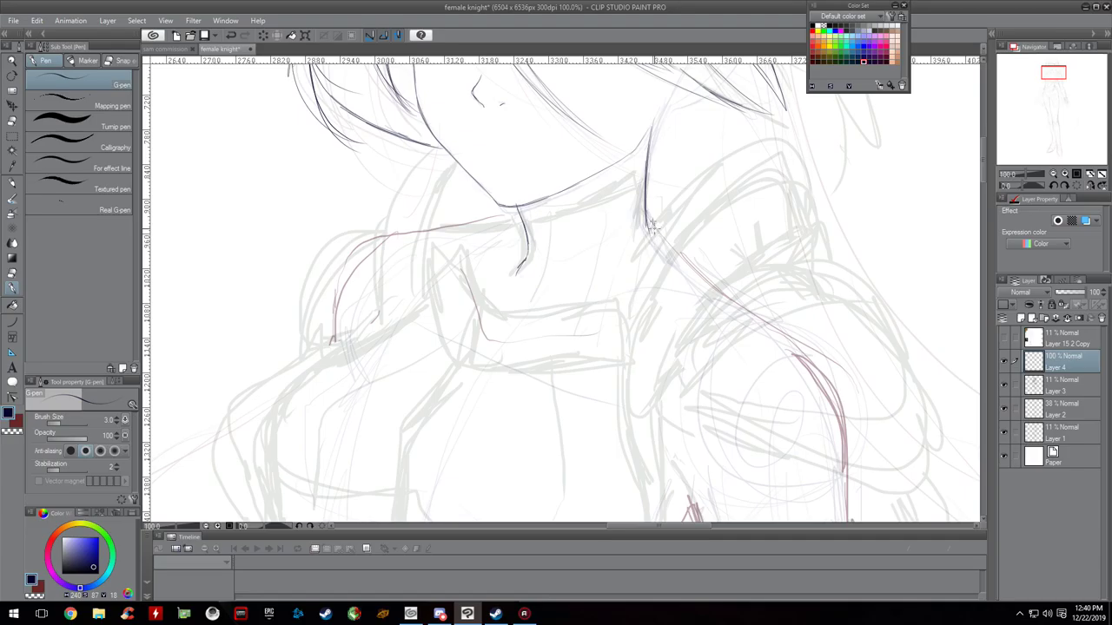
drag(641, 146, 571, 278)
Step: Outline the folded collar in front of the neck and add a shadow line beneath the jaw with neck touch-ups
drag(1054, 76, 1053, 72)
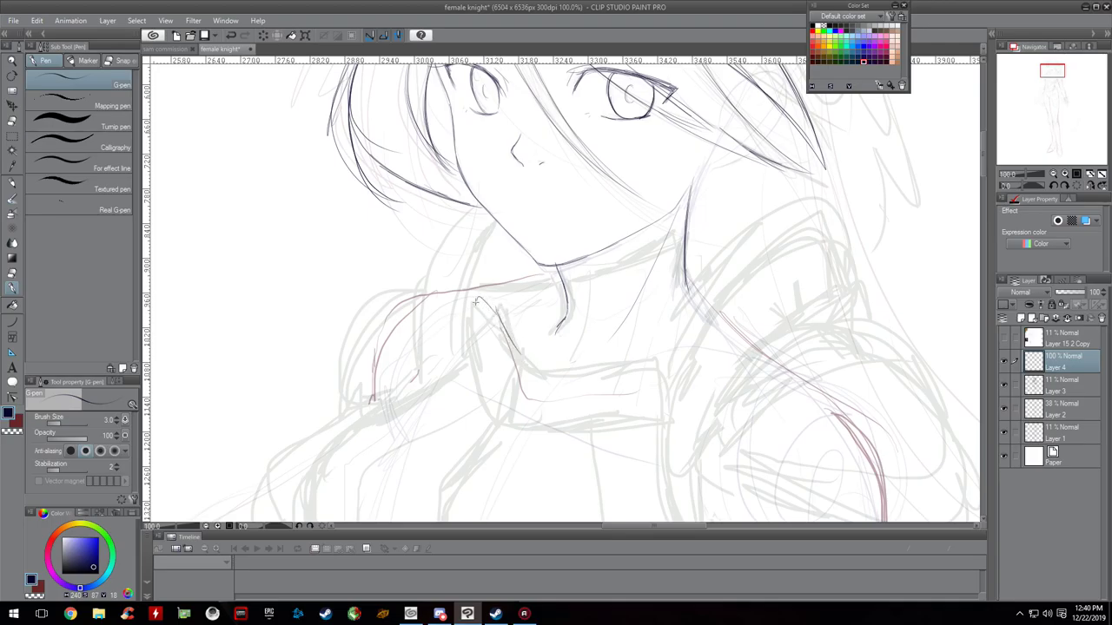
mouse_move(467, 323)
mouse_down()
mouse_move(468, 351)
mouse_move(474, 297)
mouse_move(527, 358)
mouse_move(580, 363)
mouse_move(660, 343)
mouse_move(661, 420)
mouse_up()
mouse_move(467, 338)
mouse_down()
mouse_move(481, 394)
mouse_move(509, 406)
mouse_move(502, 425)
mouse_up()
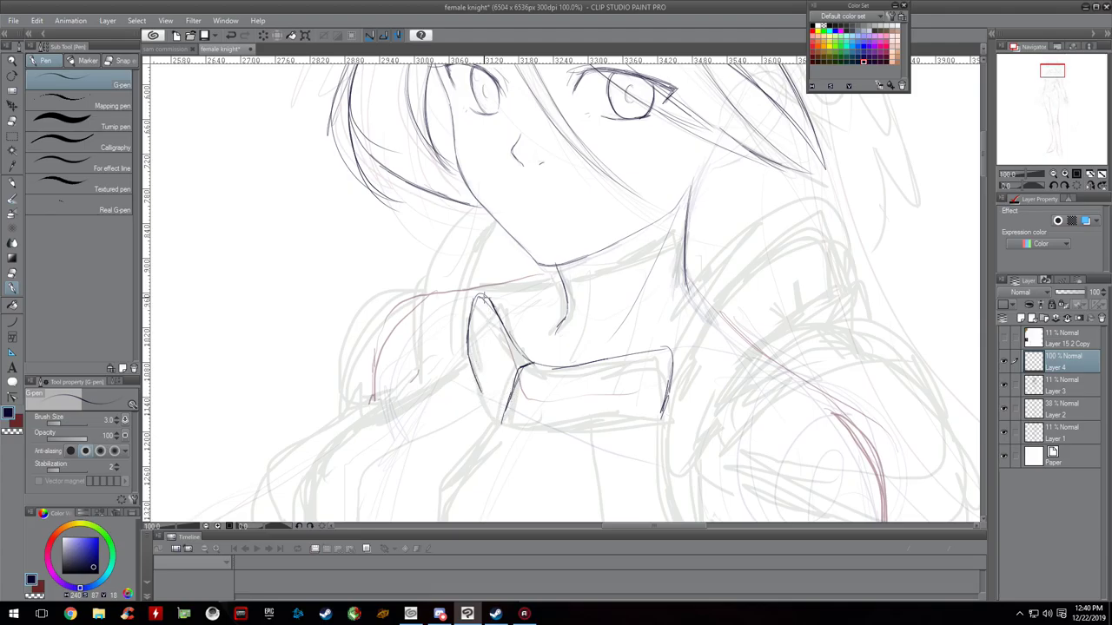
mouse_move(478, 295)
mouse_down()
mouse_move(511, 356)
mouse_move(596, 377)
mouse_move(669, 353)
mouse_up()
mouse_move(478, 378)
mouse_down()
mouse_move(493, 415)
mouse_move(539, 430)
mouse_move(656, 417)
mouse_up()
mouse_move(556, 267)
mouse_down()
mouse_move(675, 230)
mouse_move(563, 272)
mouse_move(573, 307)
mouse_up()
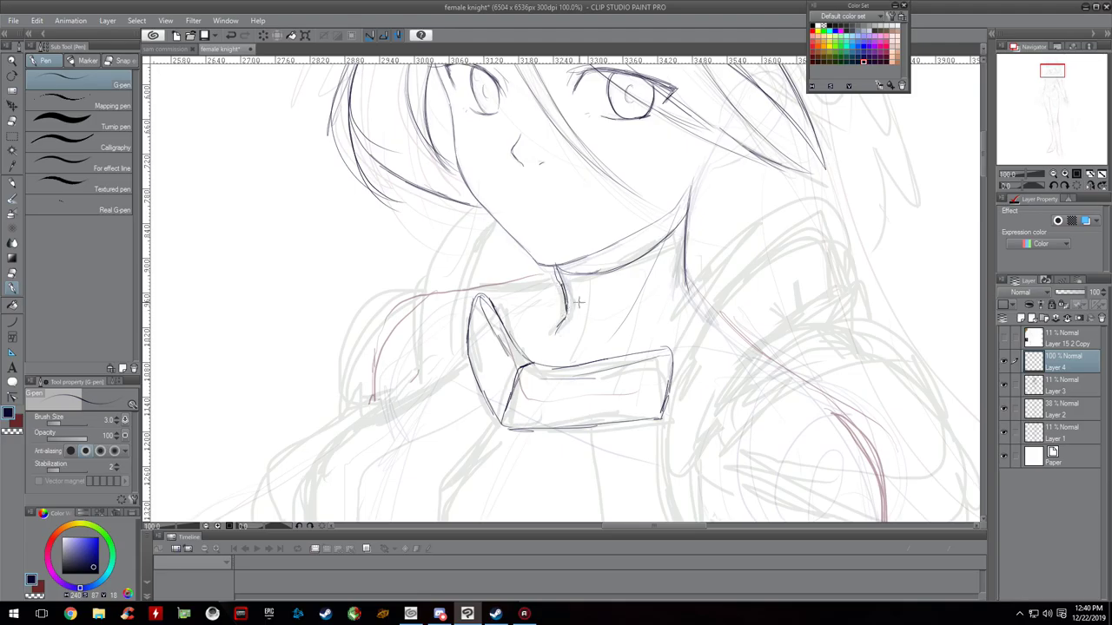
mouse_move(692, 210)
mouse_down()
mouse_move(686, 287)
mouse_move(693, 216)
mouse_up()
Step: Draw the ear behind the side hair and the pointed tip with its curved edge higher up on the hair
click(1052, 175)
click(1053, 175)
drag(1055, 114, 1053, 67)
click(1064, 175)
click(1064, 175)
drag(687, 251, 732, 268)
mouse_move(745, 229)
mouse_down()
mouse_move(697, 302)
mouse_move(688, 304)
mouse_move(702, 259)
mouse_move(705, 287)
mouse_move(660, 311)
mouse_up()
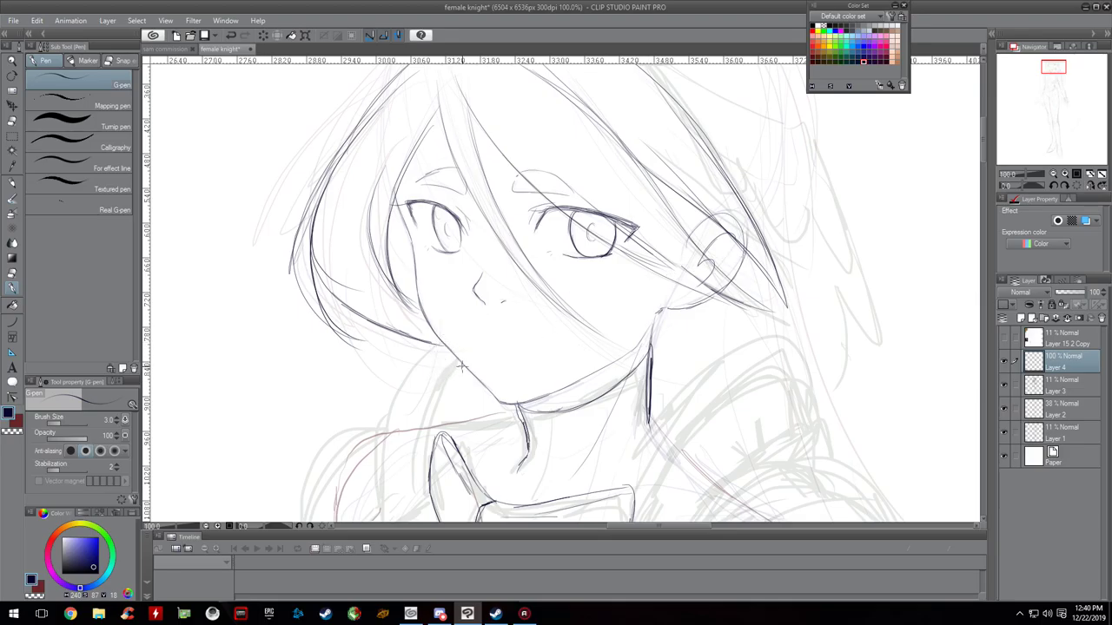
drag(1055, 70, 1040, 67)
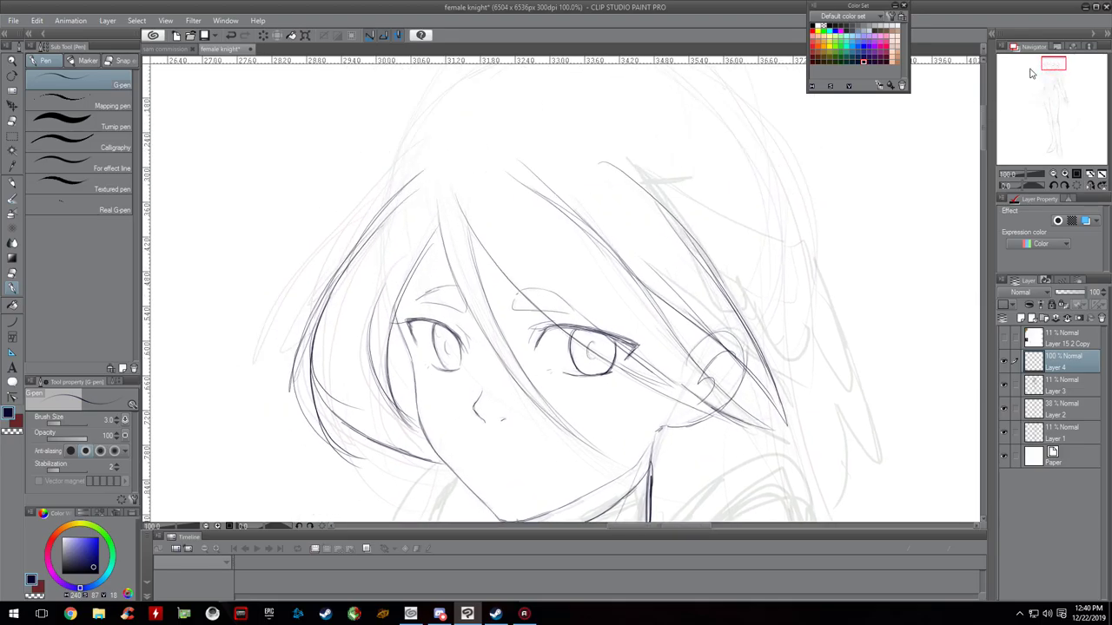
mouse_move(630, 183)
mouse_down()
mouse_move(691, 177)
mouse_move(662, 187)
mouse_move(809, 224)
mouse_up()
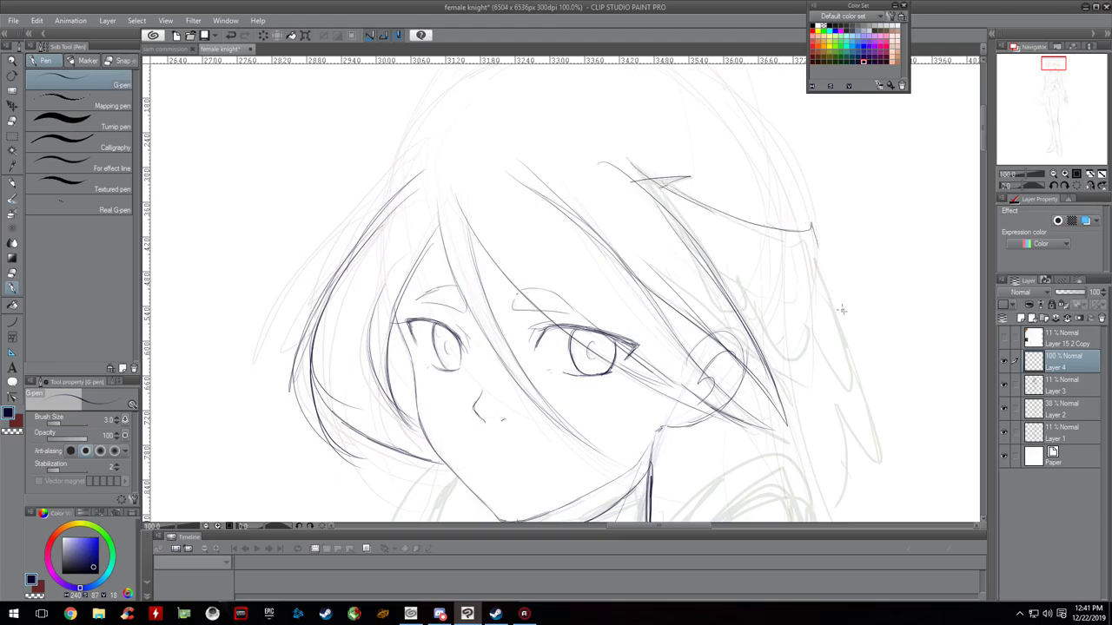
Step: Draw the large curved neck guard rising from the collar's edge to a peak beneath the ear-side hair
click(1054, 174)
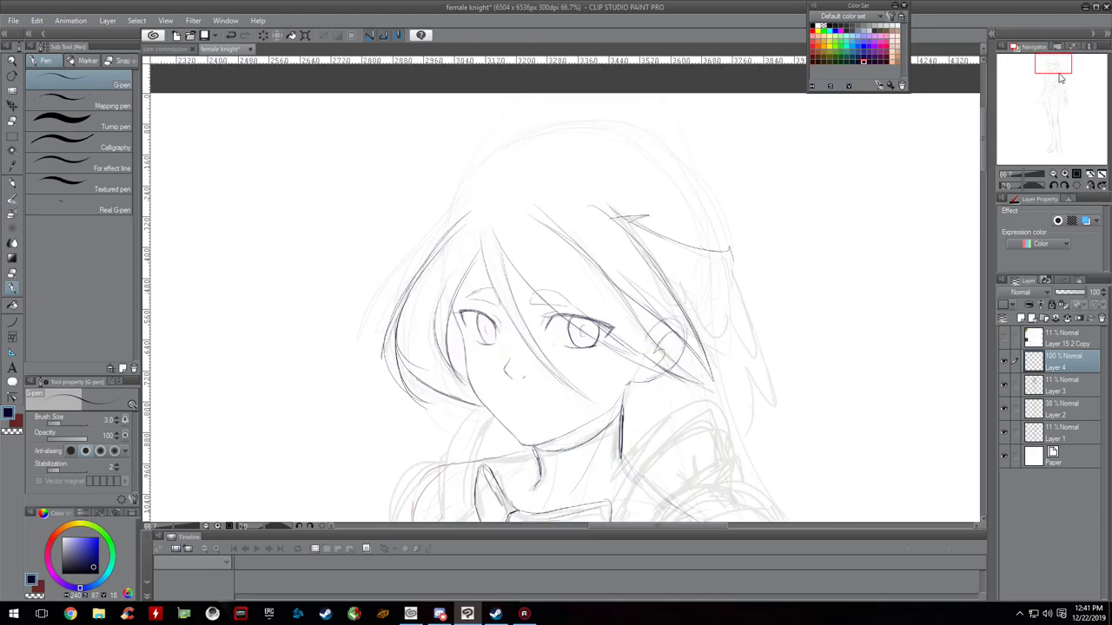
mouse_move(1058, 68)
mouse_down()
mouse_move(1059, 84)
mouse_move(1058, 74)
mouse_up()
drag(613, 267, 580, 381)
drag(601, 285, 578, 392)
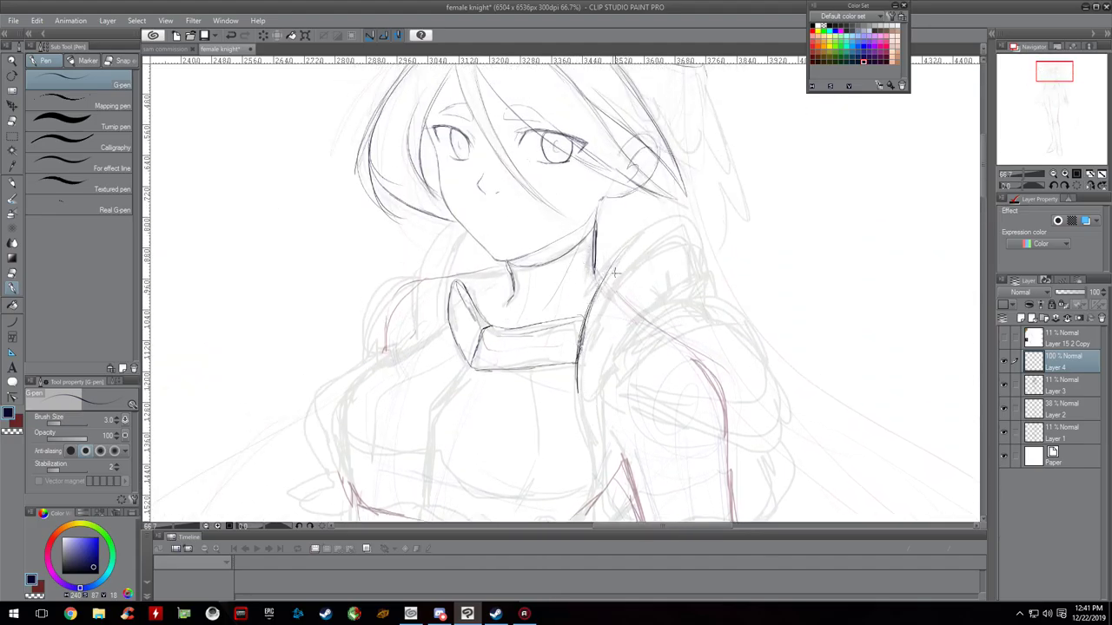
mouse_move(598, 290)
mouse_down()
mouse_move(674, 215)
mouse_move(706, 226)
mouse_move(703, 276)
mouse_up()
mouse_move(692, 218)
mouse_down()
mouse_move(639, 241)
mouse_move(607, 276)
mouse_up()
drag(645, 241, 592, 318)
drag(619, 268, 579, 341)
mouse_move(594, 302)
mouse_down()
mouse_move(672, 226)
mouse_move(700, 215)
mouse_move(703, 285)
mouse_up()
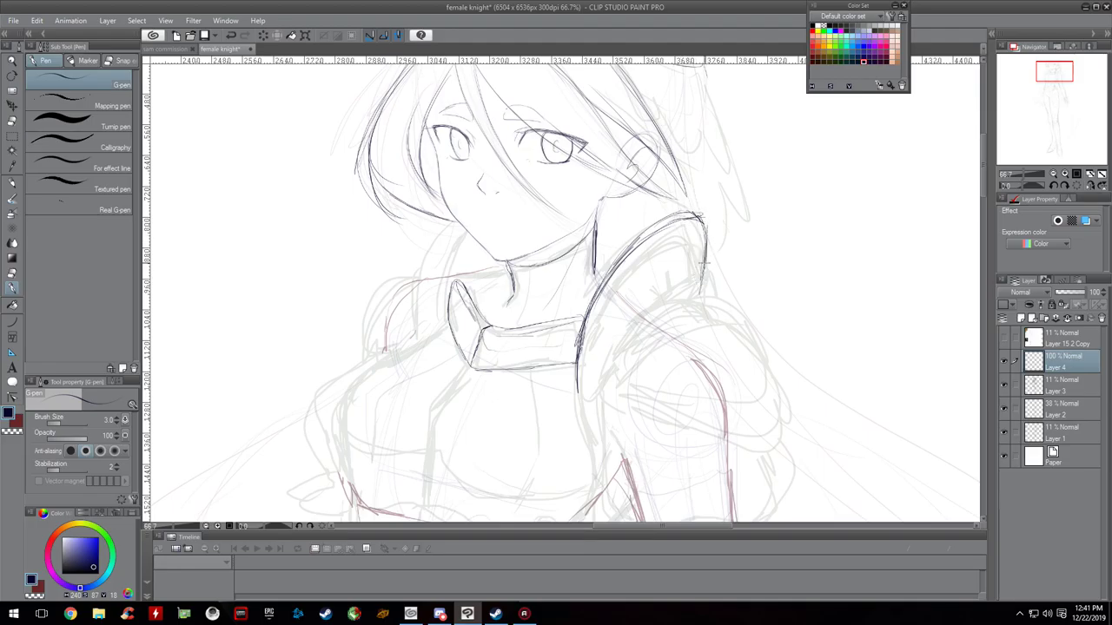
drag(705, 224, 697, 240)
Step: Draw the matching neck guard lines on the far side of the neck and reinforce the near guard's outer edge
mouse_move(437, 329)
mouse_down()
mouse_move(457, 211)
mouse_move(413, 293)
mouse_up()
mouse_move(438, 230)
mouse_down()
mouse_move(412, 309)
mouse_move(415, 294)
mouse_up()
drag(464, 229, 459, 233)
drag(693, 218, 708, 300)
Step: Erase the upper outline of the near neck guard with the hard eraser and return to the G-pen
click(12, 273)
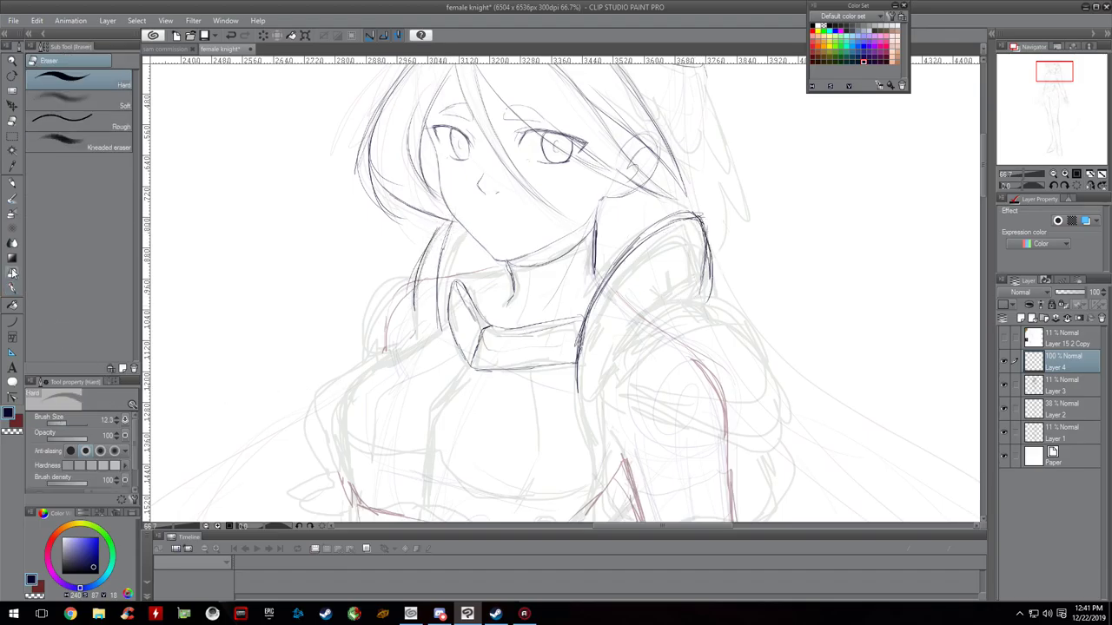
drag(673, 241, 670, 233)
click(72, 423)
mouse_move(605, 306)
mouse_down()
mouse_move(710, 295)
mouse_move(629, 265)
mouse_move(685, 221)
mouse_move(597, 294)
mouse_move(624, 252)
mouse_up()
click(13, 288)
click(14, 271)
click(13, 288)
Step: Redraw the near neck guard with a taller, rounder top and a curved outer edge
mouse_move(591, 306)
mouse_down()
mouse_move(608, 275)
mouse_move(577, 351)
mouse_up()
mouse_move(580, 333)
mouse_down()
mouse_move(630, 245)
mouse_move(707, 211)
mouse_move(719, 290)
mouse_up()
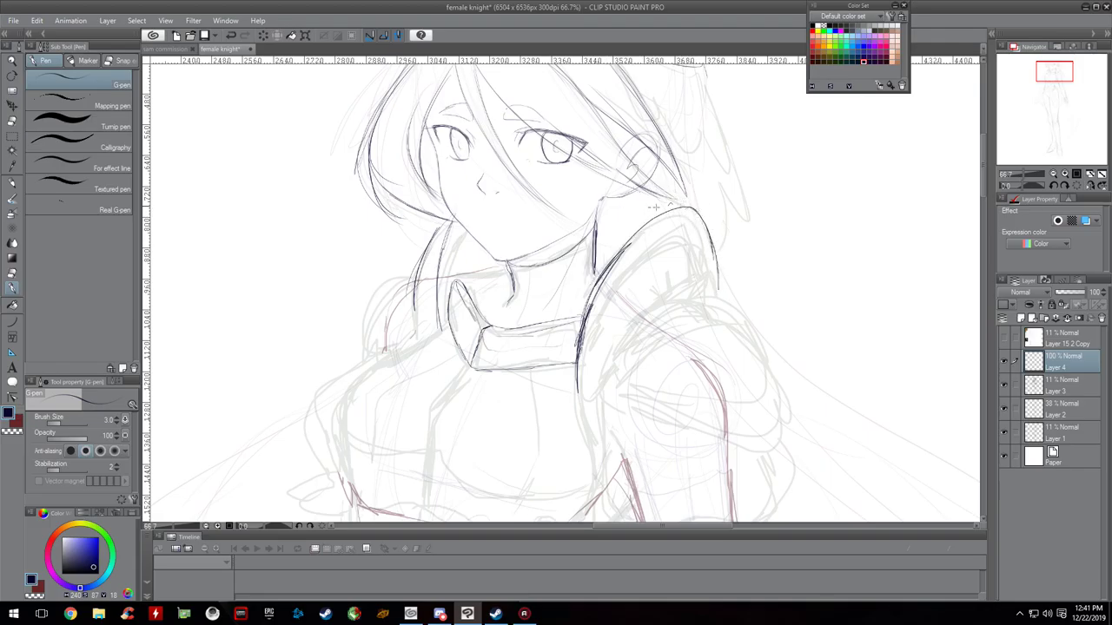
drag(719, 285, 718, 300)
Step: Outline the dome-shaped shoulder plate below the near neck guard, closing it with a curved lower edge
mouse_move(614, 357)
mouse_down()
mouse_move(693, 294)
mouse_move(727, 301)
mouse_move(606, 375)
mouse_move(739, 392)
mouse_up()
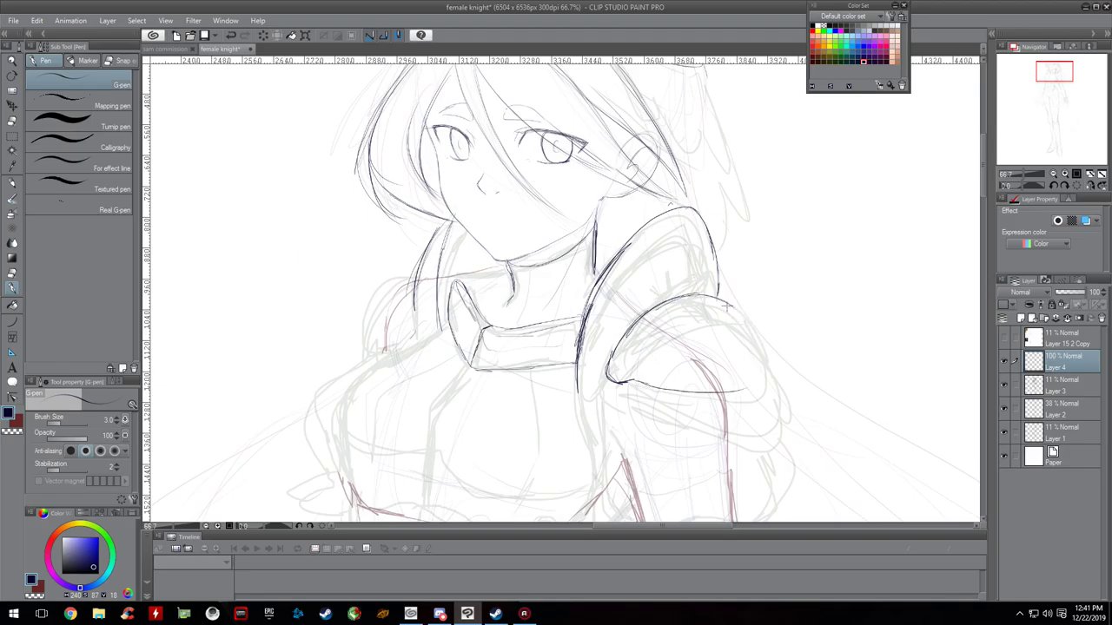
mouse_move(727, 306)
mouse_down()
mouse_move(768, 355)
mouse_move(740, 398)
mouse_up()
drag(664, 390, 766, 392)
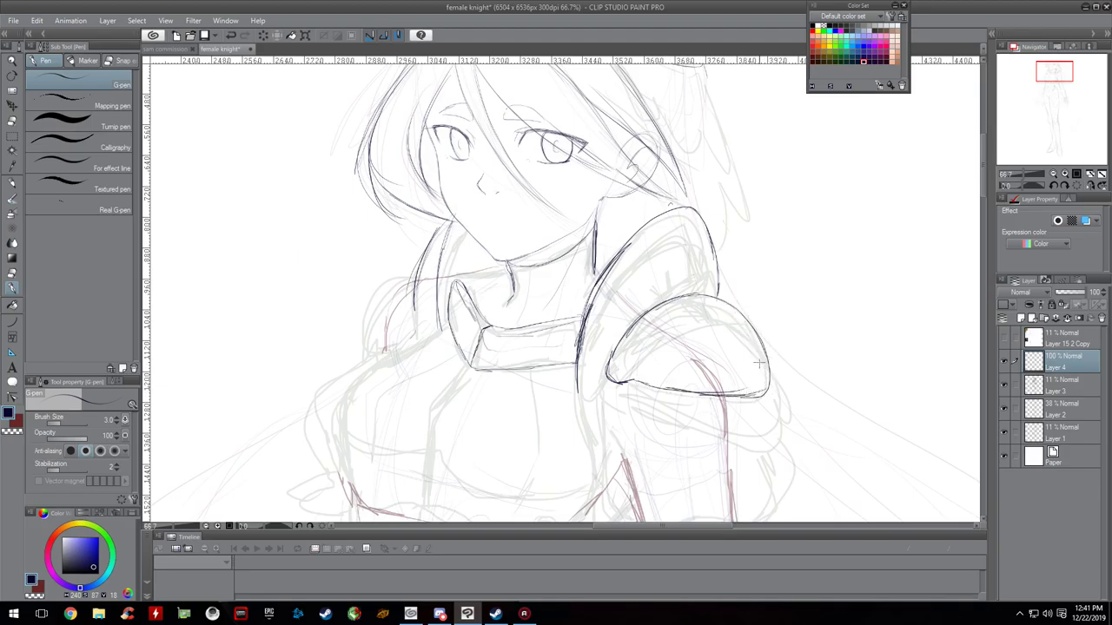
Step: Erase the dome-shaped shoulder plate's lower edge, redraw it as a notched curve, and add small round rivets to the plate and near neck guard
click(12, 273)
drag(647, 387, 745, 390)
click(14, 288)
mouse_move(635, 389)
mouse_down()
mouse_move(706, 402)
mouse_move(761, 396)
mouse_move(679, 398)
mouse_move(643, 391)
mouse_move(620, 369)
mouse_move(603, 388)
mouse_move(608, 372)
mouse_move(591, 388)
mouse_move(593, 379)
mouse_up()
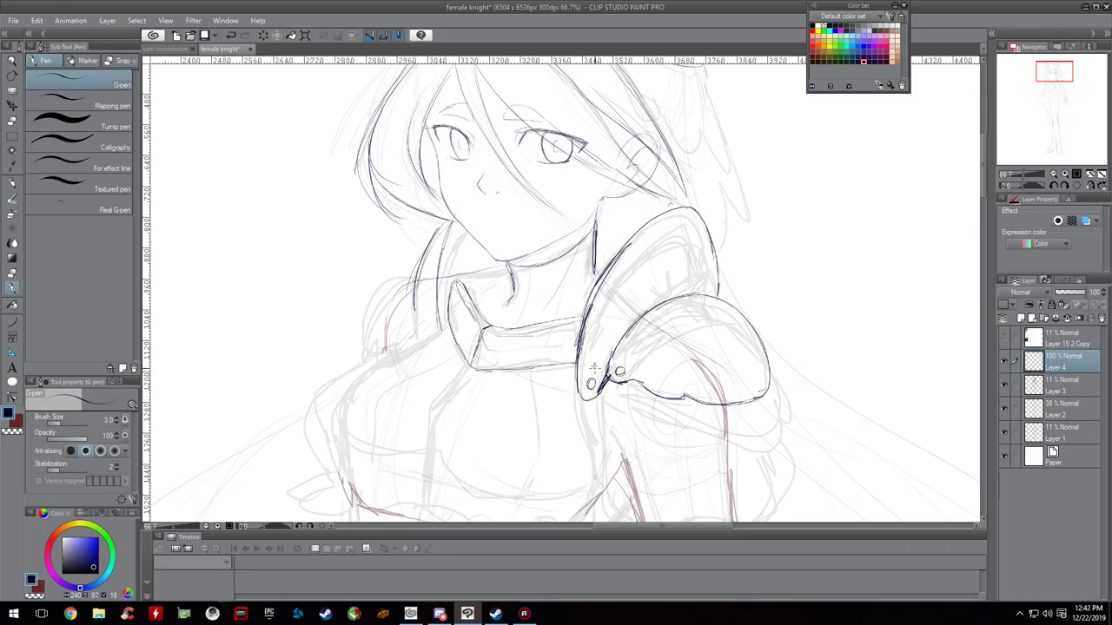
mouse_move(573, 319)
mouse_down()
mouse_move(580, 341)
mouse_move(568, 357)
mouse_up()
Step: Outline the breastplate's far side from the shoulder down and start its wavy lower edge, following the rough sketch
click(1053, 174)
click(1053, 173)
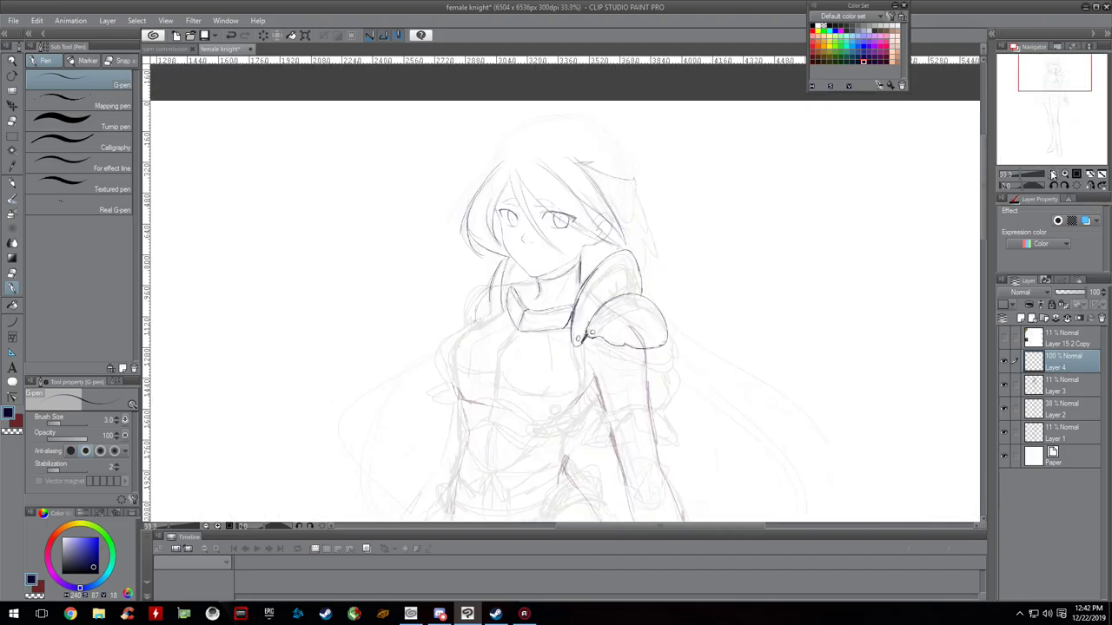
click(1053, 173)
drag(1054, 88, 1052, 92)
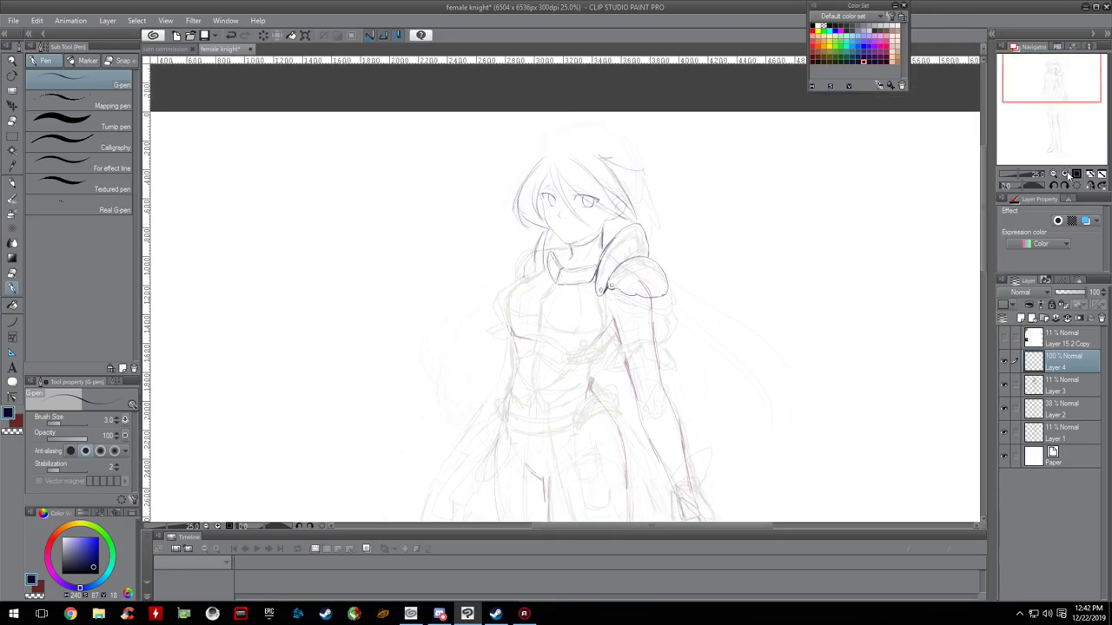
click(1065, 173)
click(1065, 173)
click(1065, 174)
drag(504, 231, 430, 277)
mouse_move(511, 225)
mouse_down()
mouse_move(430, 277)
mouse_move(415, 331)
mouse_up()
mouse_move(429, 282)
mouse_down()
mouse_move(417, 349)
mouse_move(413, 318)
mouse_move(422, 388)
mouse_move(430, 377)
mouse_move(421, 386)
mouse_move(415, 371)
mouse_move(431, 408)
mouse_move(461, 406)
mouse_up()
mouse_move(417, 376)
mouse_down()
mouse_move(448, 400)
mouse_move(432, 404)
mouse_move(466, 402)
mouse_move(452, 412)
mouse_move(502, 404)
mouse_move(527, 431)
mouse_move(618, 439)
mouse_up()
Step: Correct and close the breastplate outline along its lower edge and near side, then draw the curved contour line beneath the chest
click(14, 271)
key(p)
mouse_move(544, 437)
mouse_down()
mouse_move(600, 454)
mouse_move(643, 428)
mouse_move(682, 348)
mouse_up()
drag(645, 268, 667, 339)
drag(645, 279, 664, 391)
mouse_move(662, 343)
mouse_down()
mouse_move(655, 412)
mouse_move(625, 441)
mouse_up()
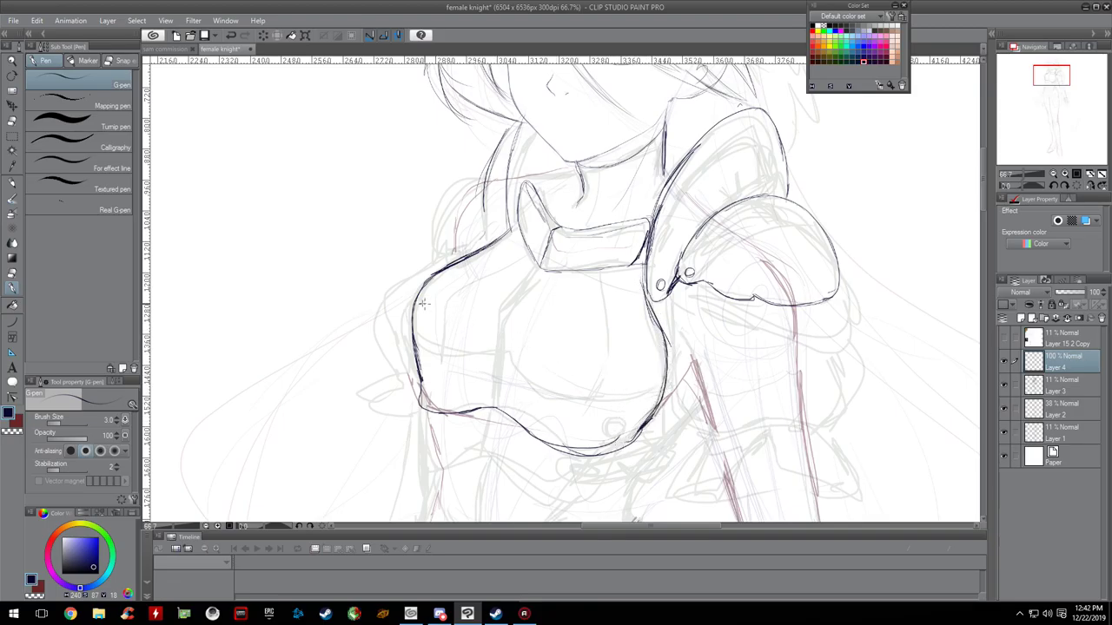
mouse_move(414, 318)
mouse_down()
mouse_move(458, 349)
mouse_move(485, 344)
mouse_move(476, 347)
mouse_move(513, 359)
mouse_move(487, 343)
mouse_move(527, 375)
mouse_move(628, 384)
mouse_up()
Step: Erase the breastplate's near side and lower corner with the hard eraser and redraw them with the G-pen as a tighter curve
key(e)
mouse_move(653, 313)
mouse_down()
mouse_move(669, 378)
mouse_move(659, 406)
mouse_up()
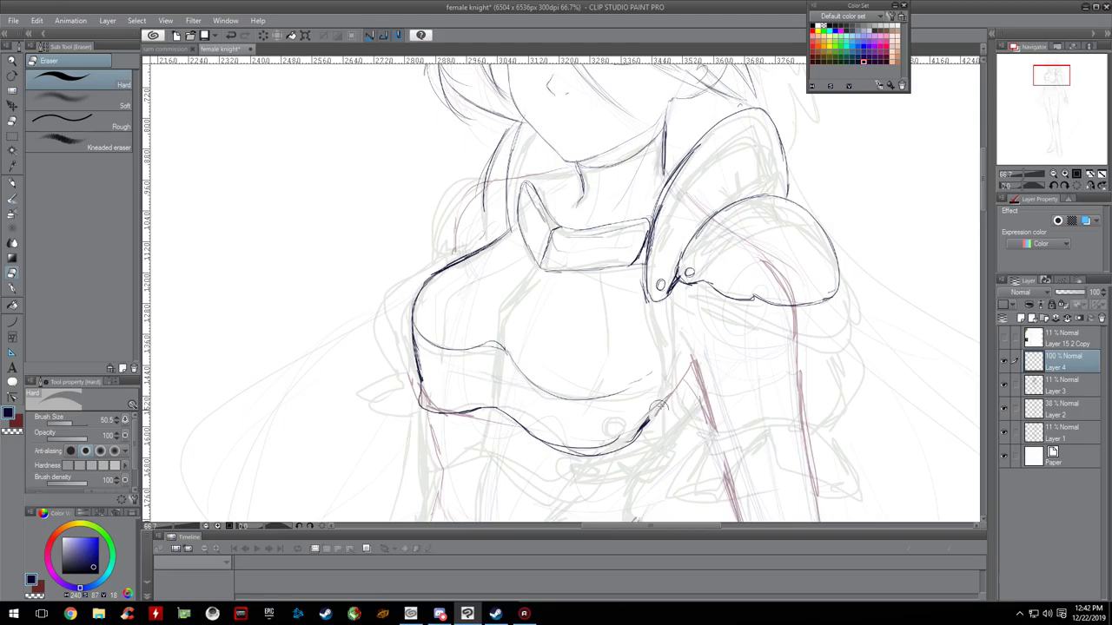
click(12, 288)
mouse_move(645, 297)
mouse_down()
mouse_move(663, 381)
mouse_move(654, 332)
mouse_move(657, 383)
mouse_move(625, 438)
mouse_move(601, 452)
mouse_up()
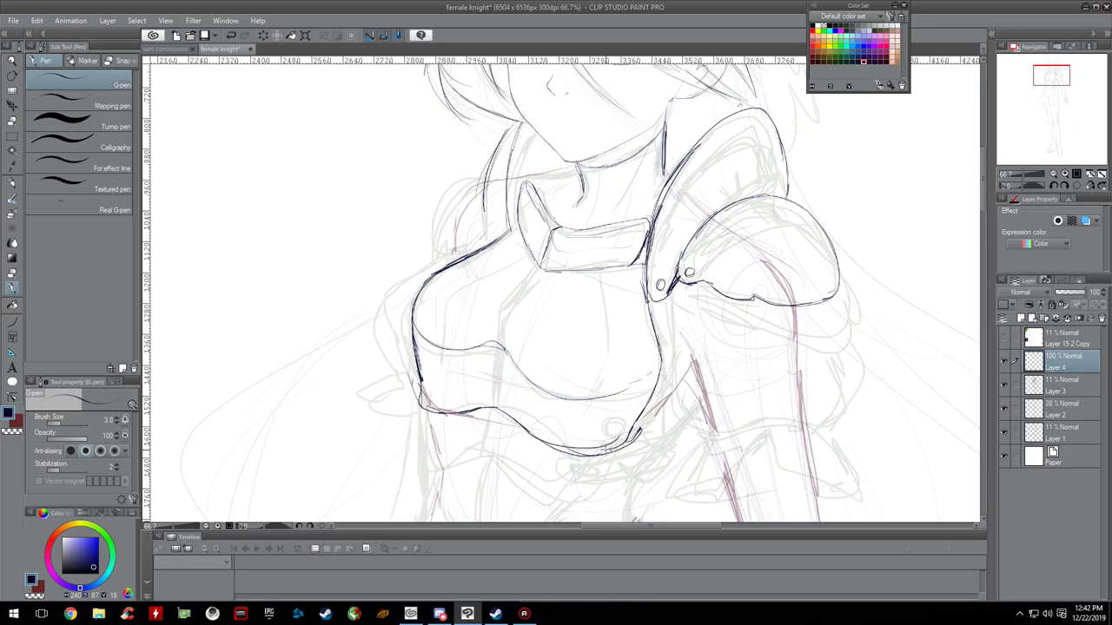
key(e)
drag(651, 419, 619, 443)
click(13, 289)
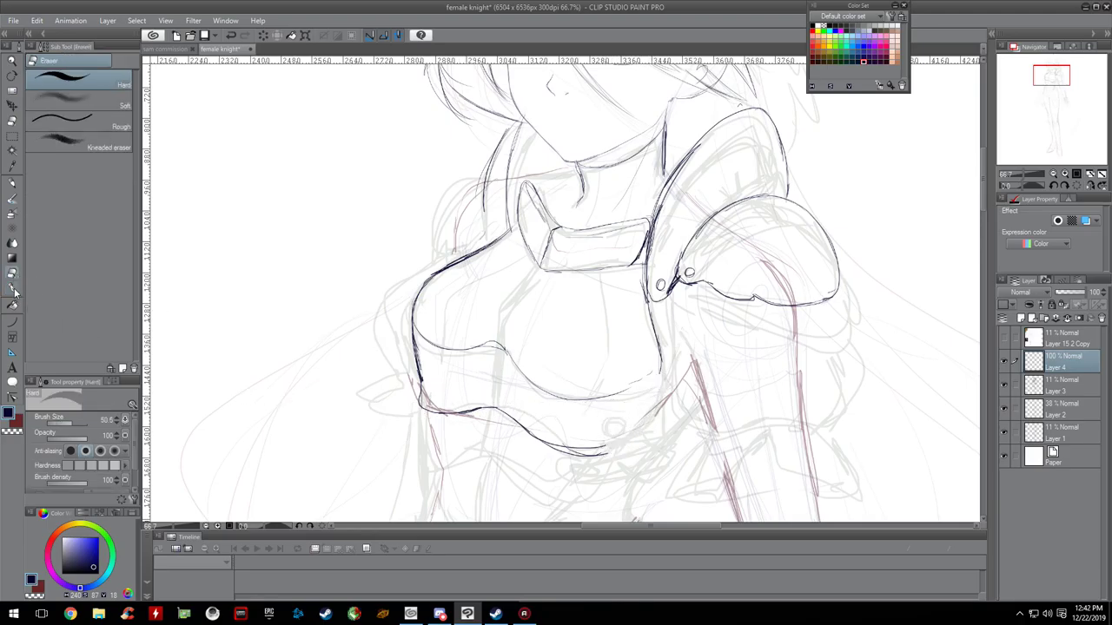
mouse_move(658, 328)
mouse_down()
mouse_move(661, 382)
mouse_move(618, 435)
mouse_move(588, 451)
mouse_up()
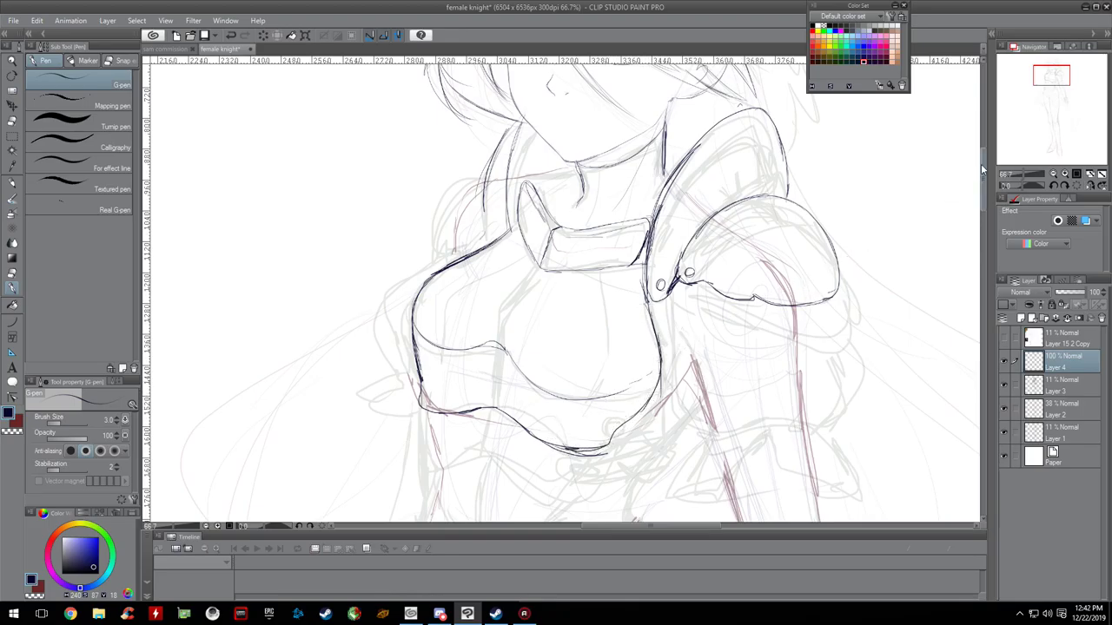
Step: Outline two abdominal plates below the breastplate, the upper one with a wavy lower edge and the lower one tapering to a point
click(1054, 174)
click(1054, 174)
click(1054, 175)
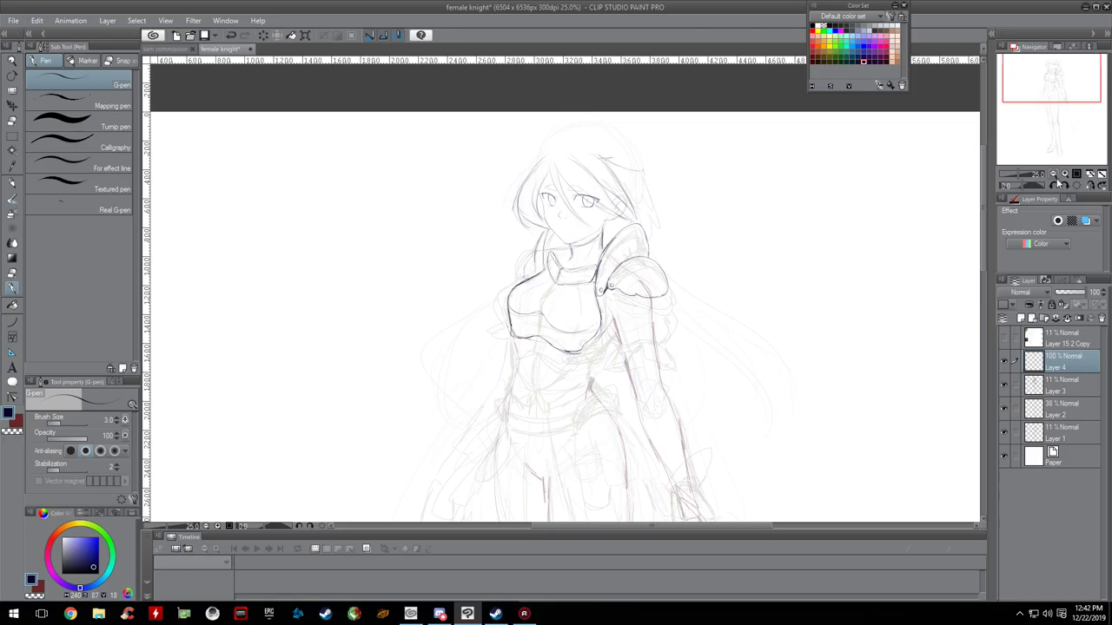
click(1065, 174)
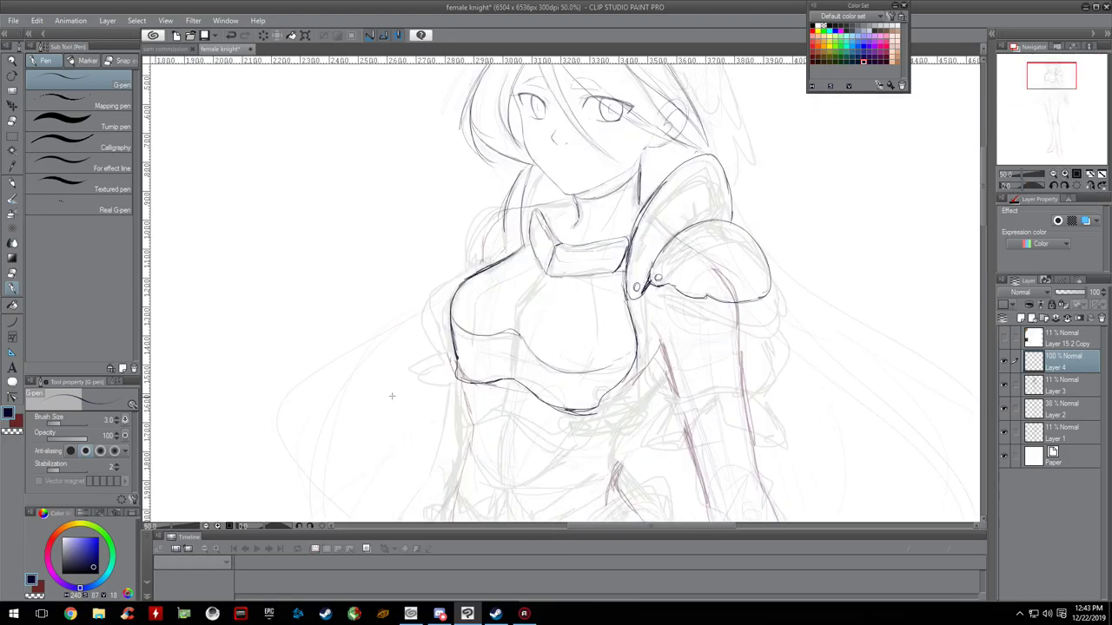
click(14, 273)
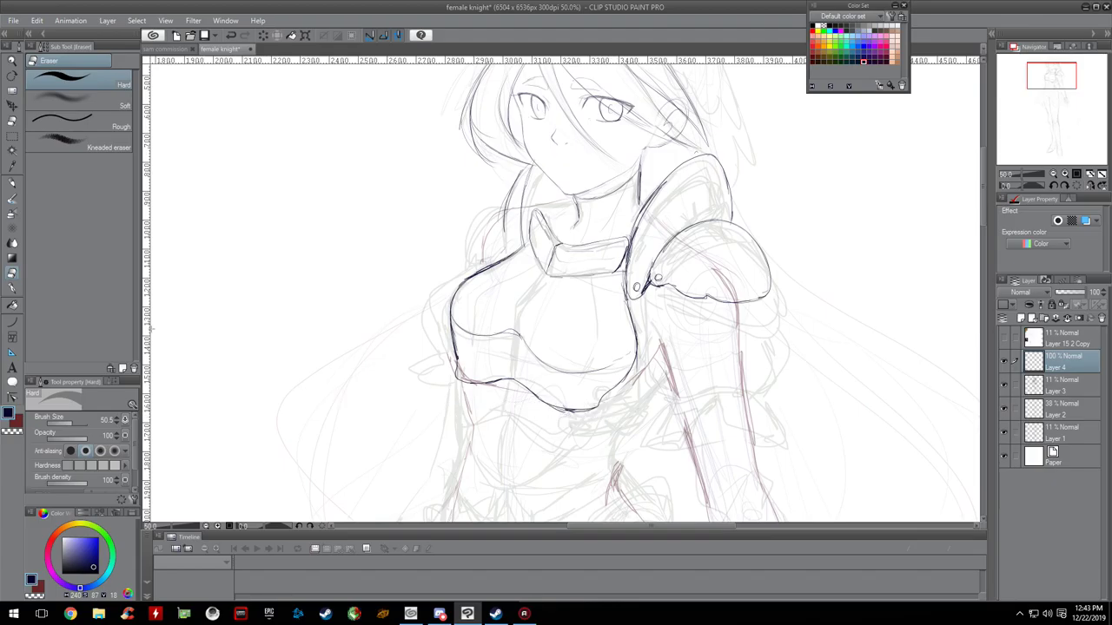
click(12, 287)
mouse_move(461, 379)
mouse_down()
mouse_move(458, 409)
mouse_move(484, 418)
mouse_move(510, 388)
mouse_move(490, 413)
mouse_move(594, 427)
mouse_move(481, 410)
mouse_move(461, 436)
mouse_move(508, 486)
mouse_move(563, 457)
mouse_move(491, 484)
mouse_up()
drag(497, 415, 492, 462)
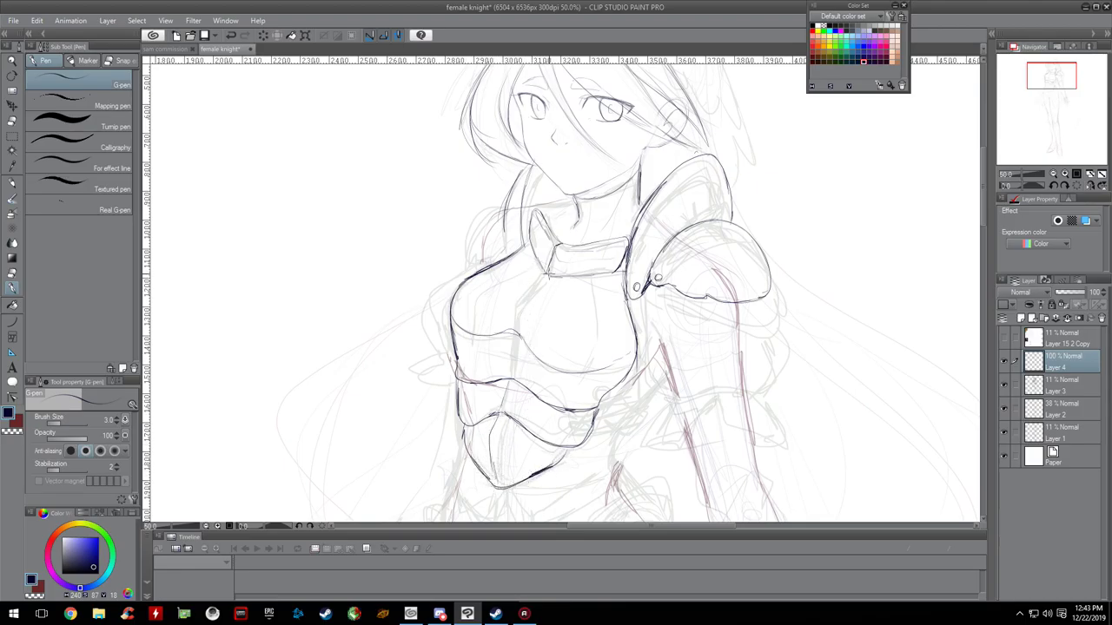
Step: Draw the breastplate's center line and the inner contour lines running from the collar and far shoulder down the chest
drag(594, 278, 596, 338)
mouse_move(530, 255)
mouse_down()
mouse_move(480, 282)
mouse_move(461, 317)
mouse_move(467, 356)
mouse_up()
mouse_move(547, 276)
mouse_down()
mouse_move(516, 329)
mouse_move(513, 374)
mouse_up()
Step: Draw a round rivet on the upper abdominal plate and a curved strap running from it around the near side of the waist
click(1053, 175)
click(1053, 174)
drag(1048, 122, 1053, 83)
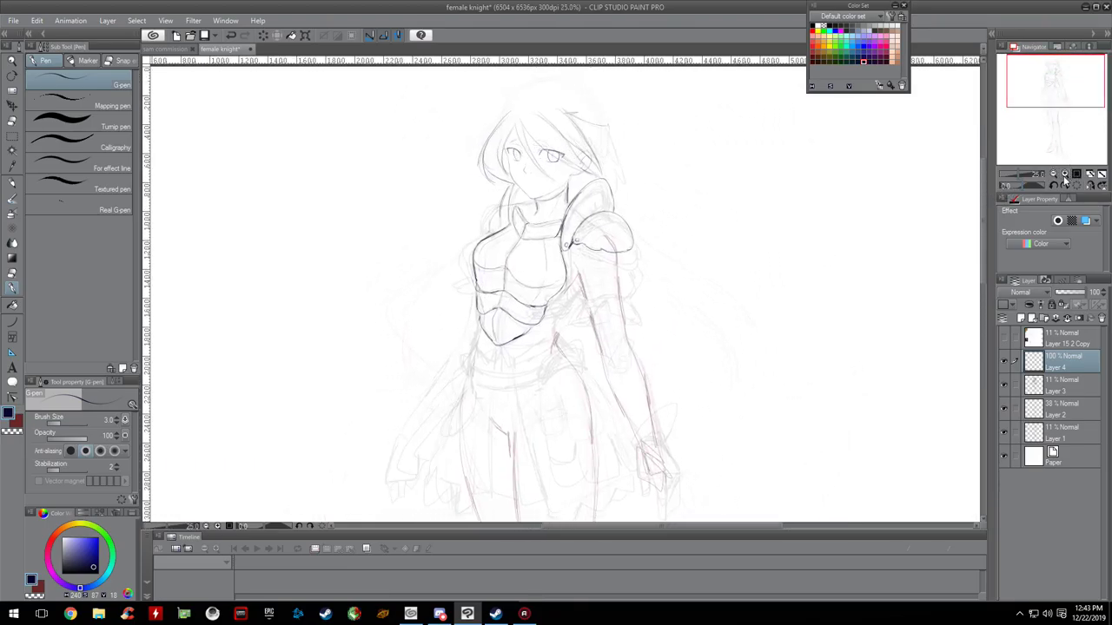
click(1064, 175)
drag(521, 320, 513, 315)
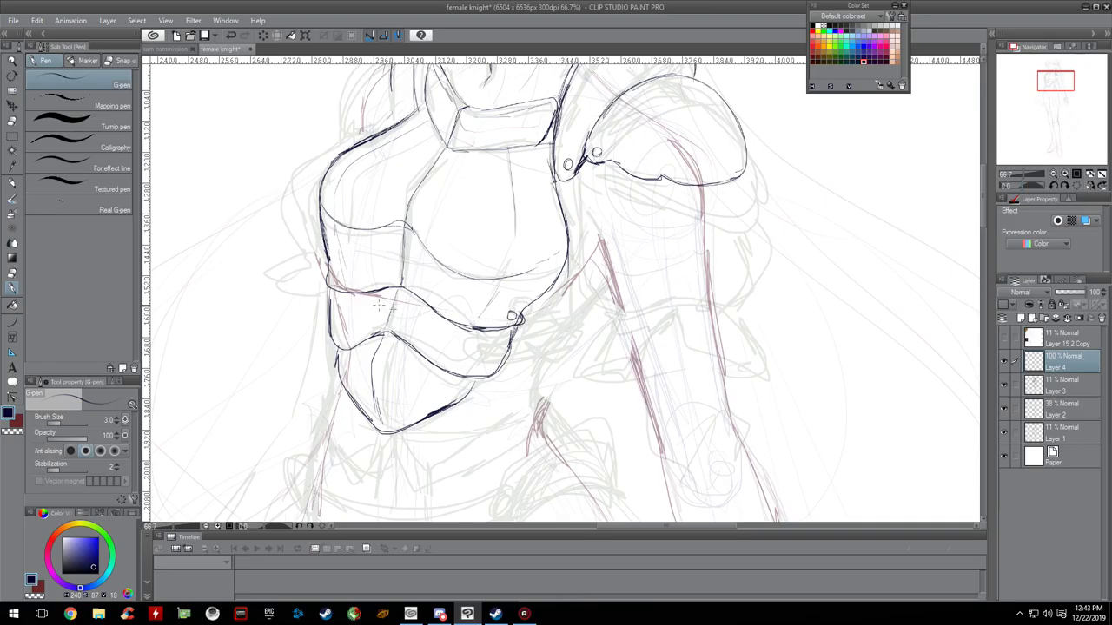
mouse_move(496, 344)
mouse_down()
mouse_move(579, 320)
mouse_move(554, 361)
mouse_move(584, 339)
mouse_move(580, 323)
mouse_move(554, 361)
mouse_up()
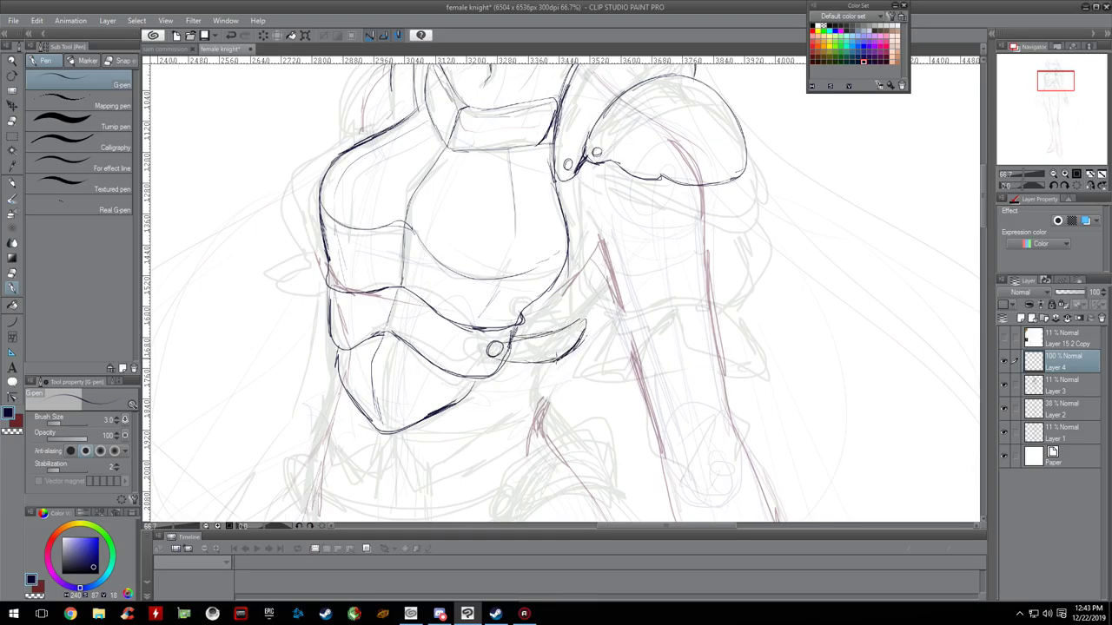
Step: Extend the waist strap's upper edge toward the arm, erase its old end, and redraw its lower edge
drag(605, 282, 574, 322)
click(12, 272)
mouse_move(584, 339)
mouse_down()
mouse_move(567, 347)
mouse_move(588, 329)
mouse_up()
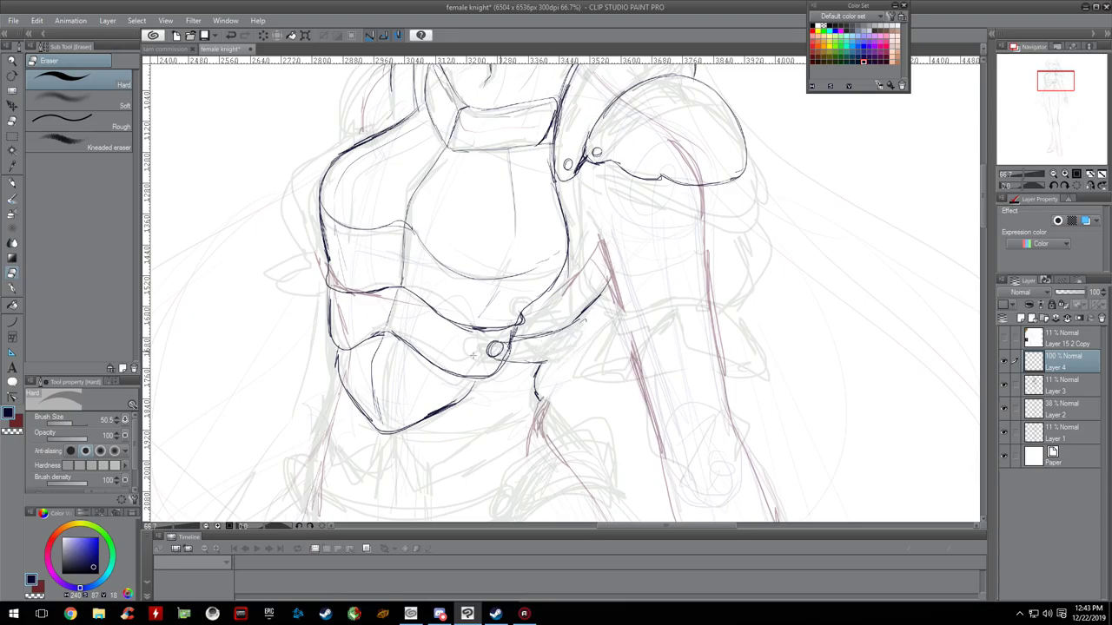
click(12, 288)
mouse_move(547, 361)
mouse_down()
mouse_move(585, 320)
mouse_move(570, 328)
mouse_up()
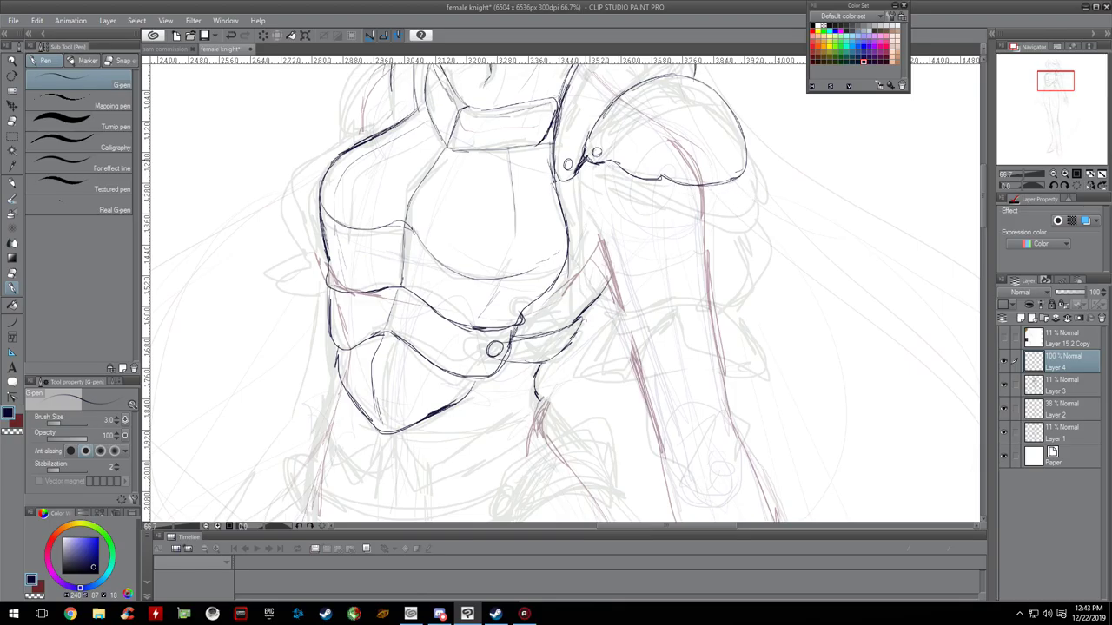
Step: Outline the second armor layer under the near shoulder plate and the puffed sleeve below it down to its gathered edge
mouse_move(596, 168)
mouse_down()
mouse_move(642, 204)
mouse_move(676, 207)
mouse_move(631, 198)
mouse_move(679, 210)
mouse_up()
mouse_move(752, 163)
mouse_down()
mouse_move(756, 224)
mouse_move(727, 230)
mouse_move(669, 210)
mouse_up()
mouse_move(1054, 84)
mouse_down()
mouse_move(1051, 75)
mouse_move(1039, 87)
mouse_up()
mouse_move(746, 225)
mouse_down()
mouse_move(738, 287)
mouse_move(717, 310)
mouse_move(660, 303)
mouse_move(607, 313)
mouse_up()
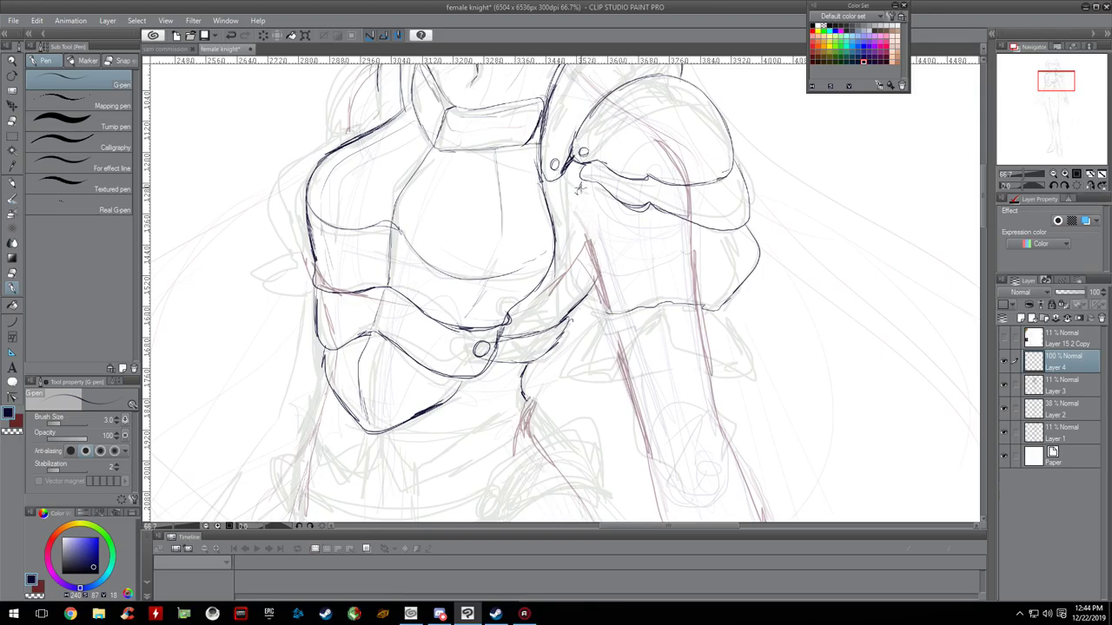
mouse_move(581, 184)
mouse_down()
mouse_move(584, 308)
mouse_move(613, 317)
mouse_move(710, 307)
mouse_move(644, 335)
mouse_move(627, 364)
mouse_up()
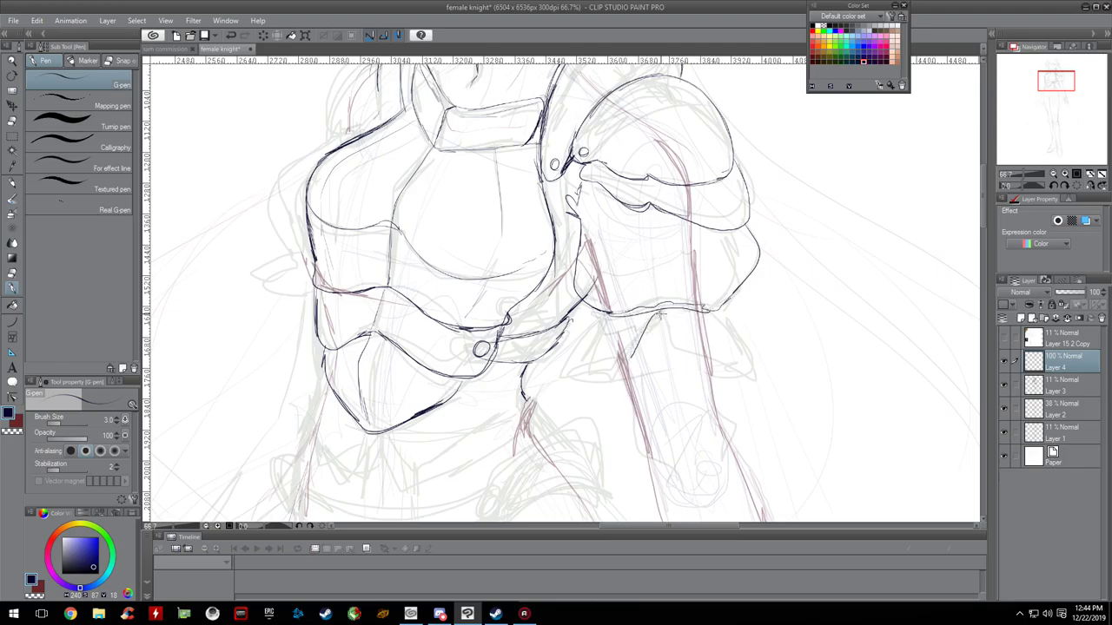
Step: Draw the flared frill cuff below the near puffed sleeve, undoing and redrawing the stroke at its inner end
mouse_move(683, 348)
mouse_down()
mouse_move(749, 369)
mouse_move(710, 308)
mouse_up()
mouse_move(608, 311)
mouse_down()
mouse_move(572, 351)
mouse_move(579, 370)
mouse_move(630, 382)
mouse_up()
click(32, 21)
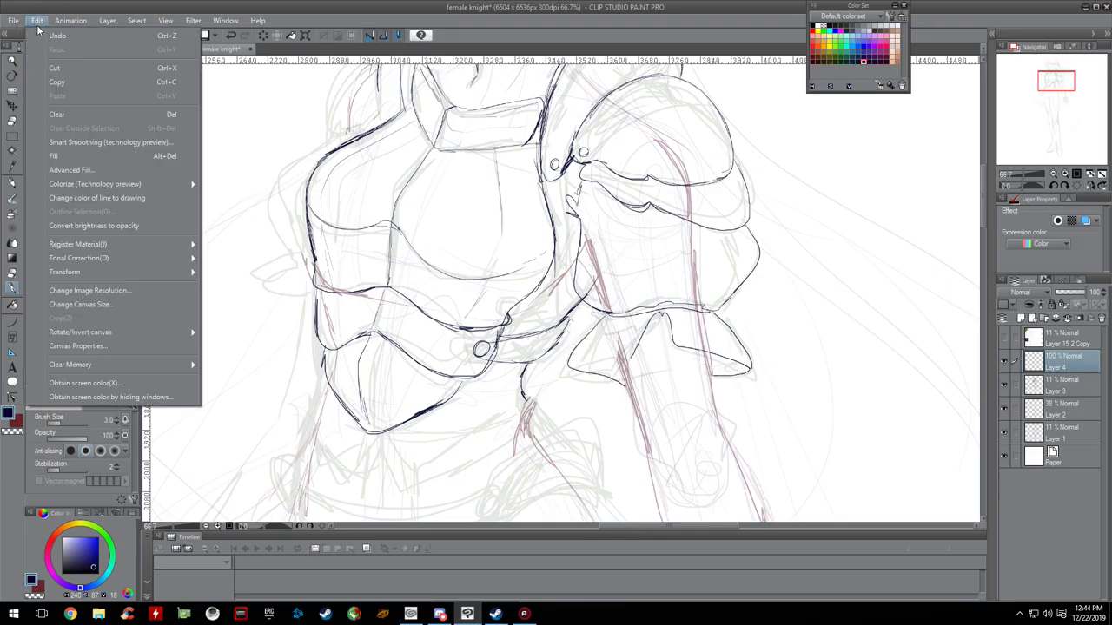
click(41, 37)
mouse_move(599, 314)
mouse_down()
mouse_move(567, 368)
mouse_move(630, 379)
mouse_move(595, 356)
mouse_move(566, 362)
mouse_up()
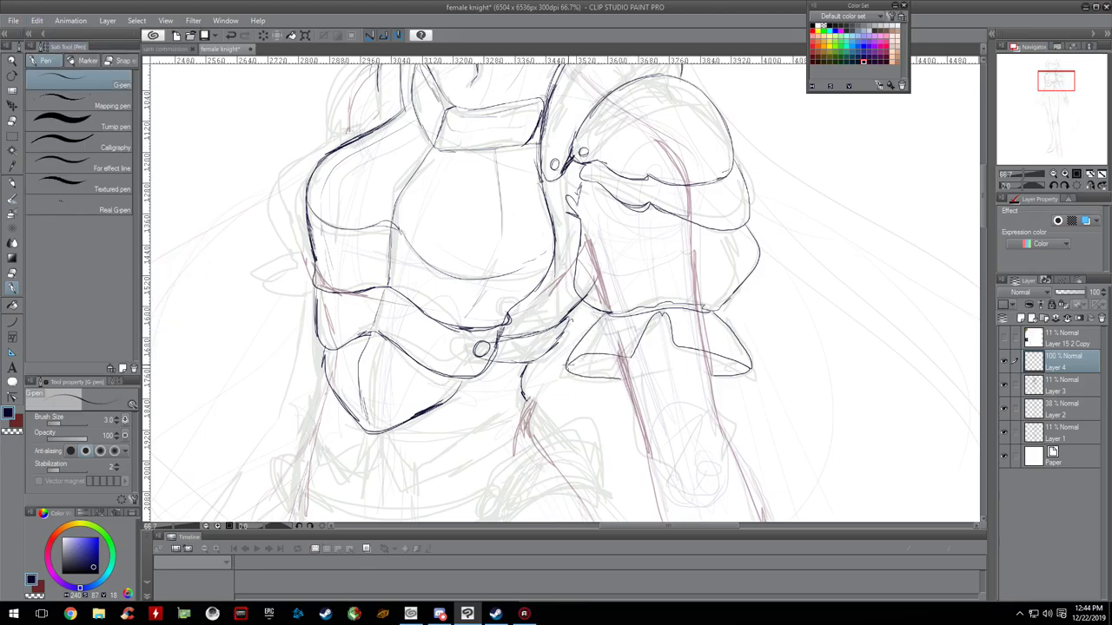
Step: Erase the near frill cuff's flared ends and lower edge, then redraw them as rounder, open curves
key(e)
mouse_move(686, 328)
mouse_down()
mouse_move(734, 364)
mouse_move(727, 375)
mouse_move(642, 358)
mouse_move(573, 370)
mouse_move(727, 351)
mouse_move(749, 366)
mouse_move(711, 382)
mouse_up()
key(p)
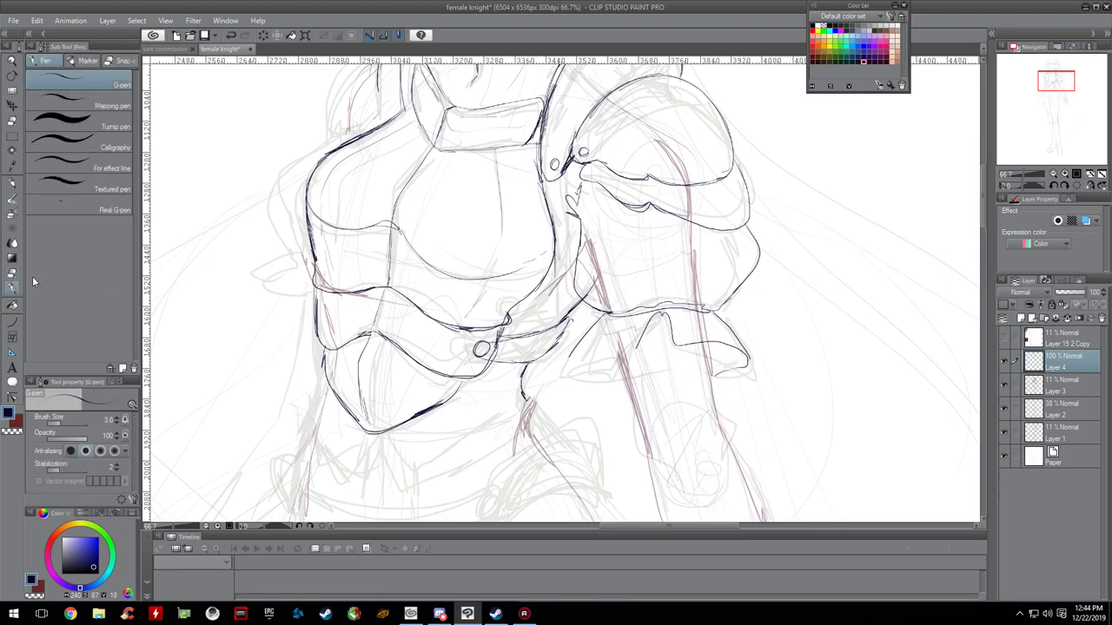
click(13, 273)
mouse_move(726, 323)
mouse_down()
mouse_move(732, 373)
mouse_move(711, 347)
mouse_move(687, 350)
mouse_move(751, 353)
mouse_move(717, 380)
mouse_up()
click(13, 290)
mouse_move(676, 346)
mouse_down()
mouse_move(746, 346)
mouse_move(732, 371)
mouse_up()
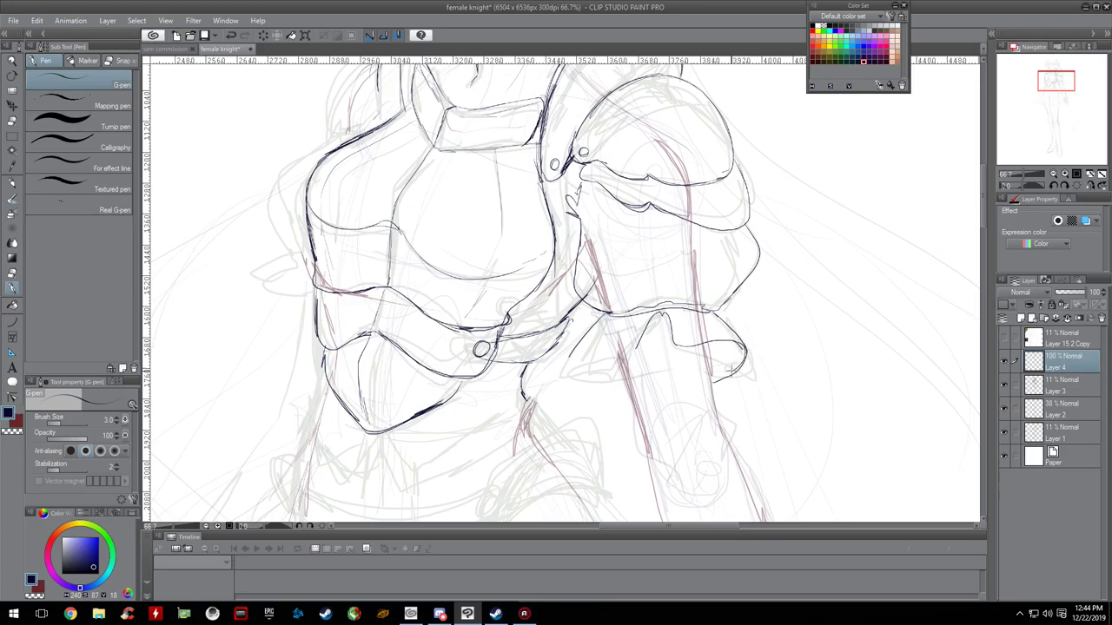
mouse_move(630, 347)
mouse_down()
mouse_move(570, 354)
mouse_move(601, 388)
mouse_move(625, 393)
mouse_up()
Step: Add vertical fold lines across the near puffed sleeve, from the shoulder armor to the gathered edge
drag(599, 198, 619, 297)
mouse_move(599, 197)
mouse_down()
mouse_move(635, 308)
mouse_move(617, 272)
mouse_up()
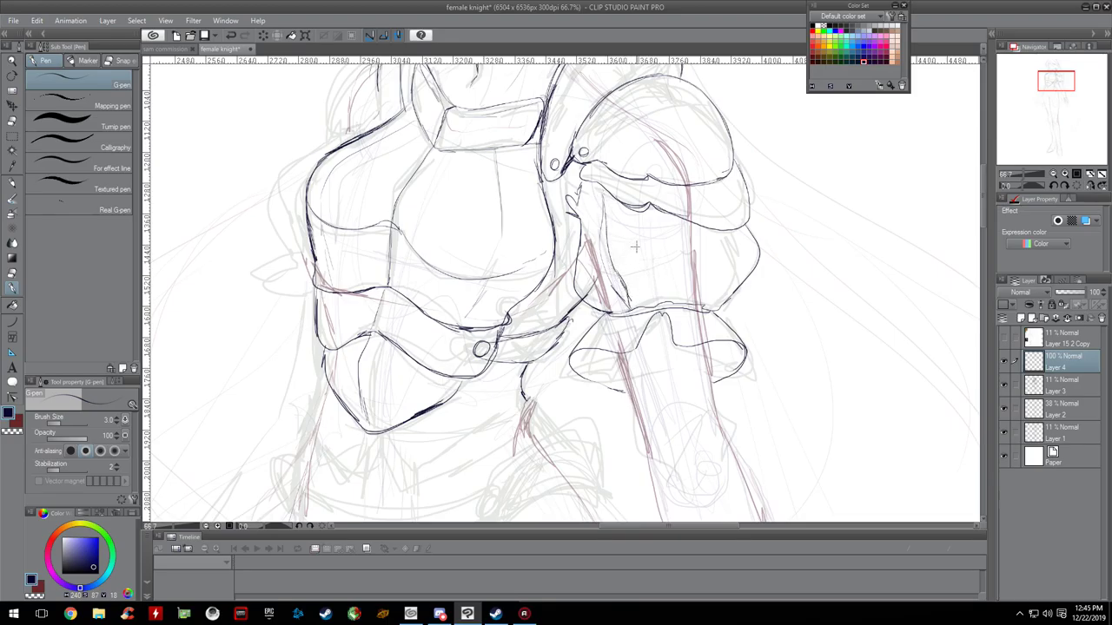
drag(650, 205, 658, 305)
mouse_move(658, 304)
mouse_down()
mouse_move(673, 274)
mouse_move(651, 208)
mouse_move(671, 255)
mouse_move(662, 292)
mouse_up()
mouse_move(703, 228)
mouse_down()
mouse_move(696, 294)
mouse_move(705, 302)
mouse_move(714, 266)
mouse_up()
drag(743, 226, 721, 287)
drag(732, 276, 714, 305)
drag(753, 246, 739, 273)
drag(753, 225, 739, 251)
Step: Draw the far shoulder's layered armor plates and the visible edge of the far puffed sleeve and cuff beside the breastplate
click(1054, 175)
click(1054, 175)
drag(1046, 94, 1044, 91)
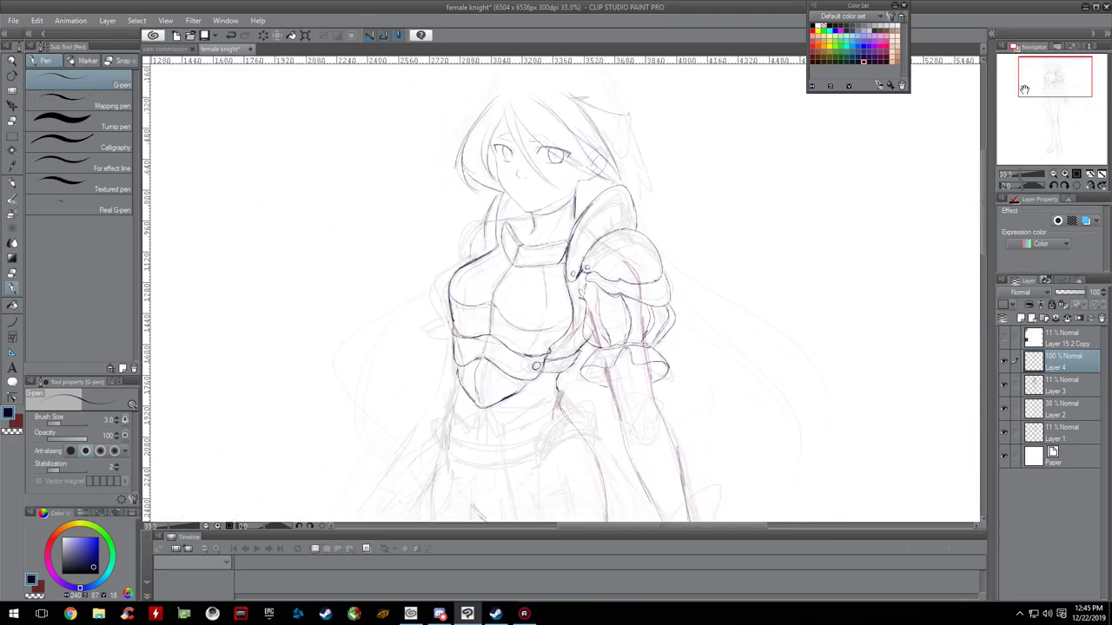
drag(1033, 92, 1033, 108)
click(1066, 174)
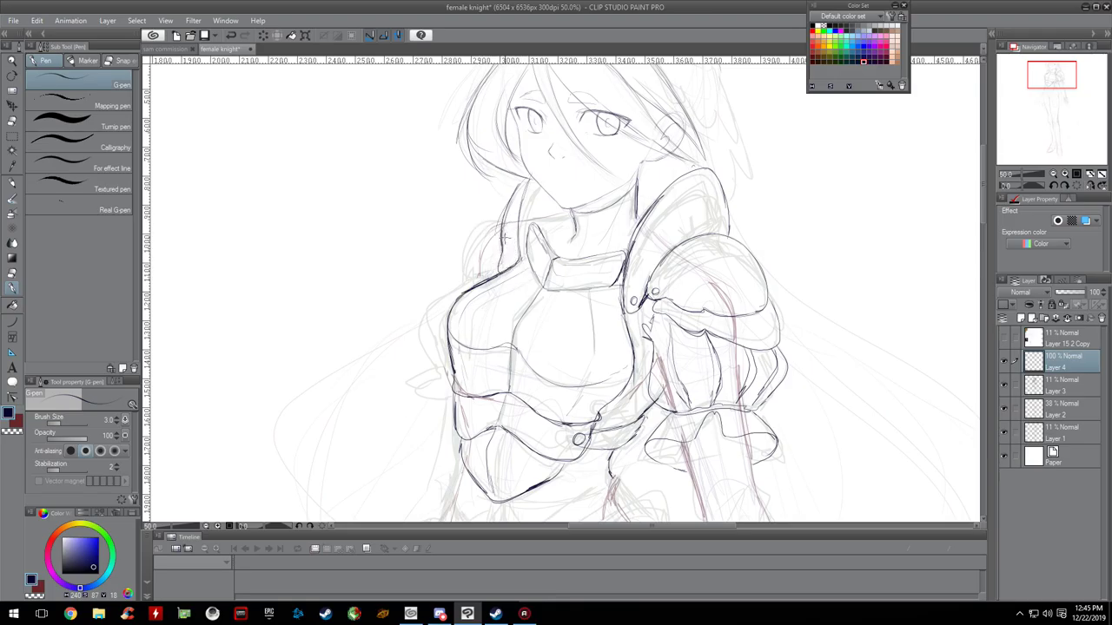
drag(500, 244, 497, 271)
drag(488, 215, 454, 256)
mouse_move(503, 217)
mouse_down()
mouse_move(439, 265)
mouse_move(494, 269)
mouse_move(432, 282)
mouse_move(478, 280)
mouse_move(439, 332)
mouse_up()
mouse_move(454, 288)
mouse_down()
mouse_move(436, 354)
mouse_move(446, 360)
mouse_move(423, 379)
mouse_move(448, 393)
mouse_move(439, 382)
mouse_up()
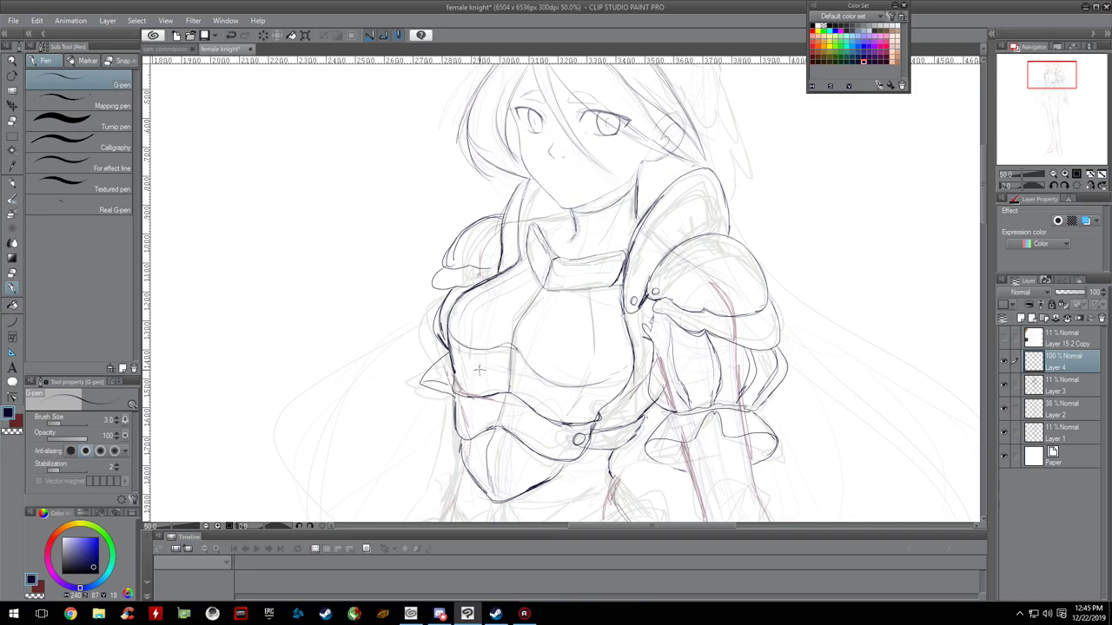
Step: Erase the pointed tip of the far sleeve's cuff and redraw it with the G-pen
click(12, 304)
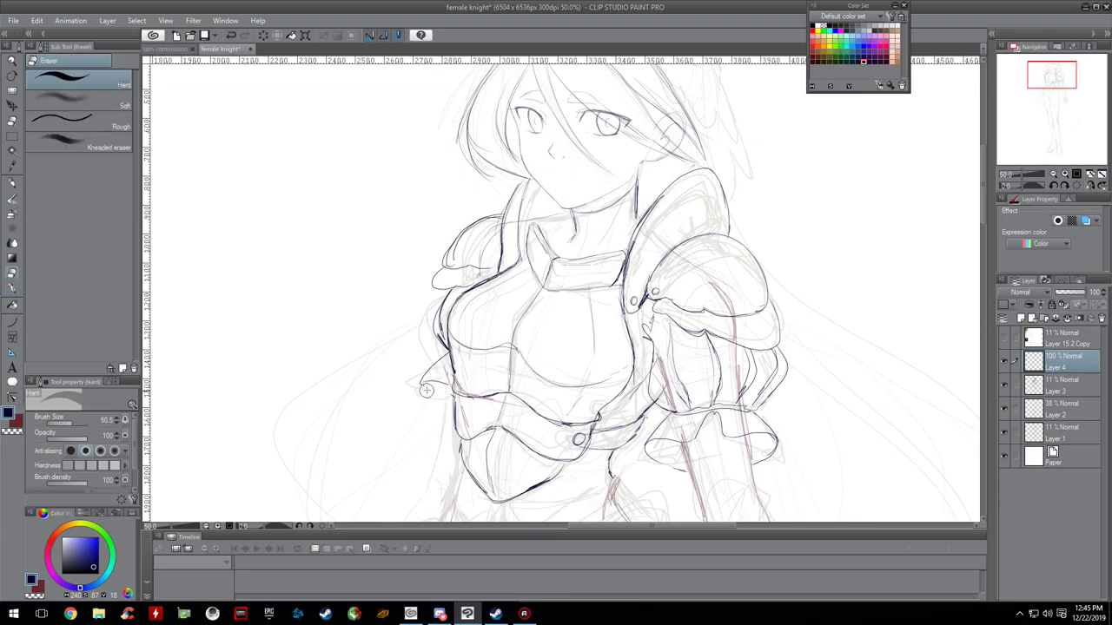
drag(426, 391, 413, 389)
click(12, 290)
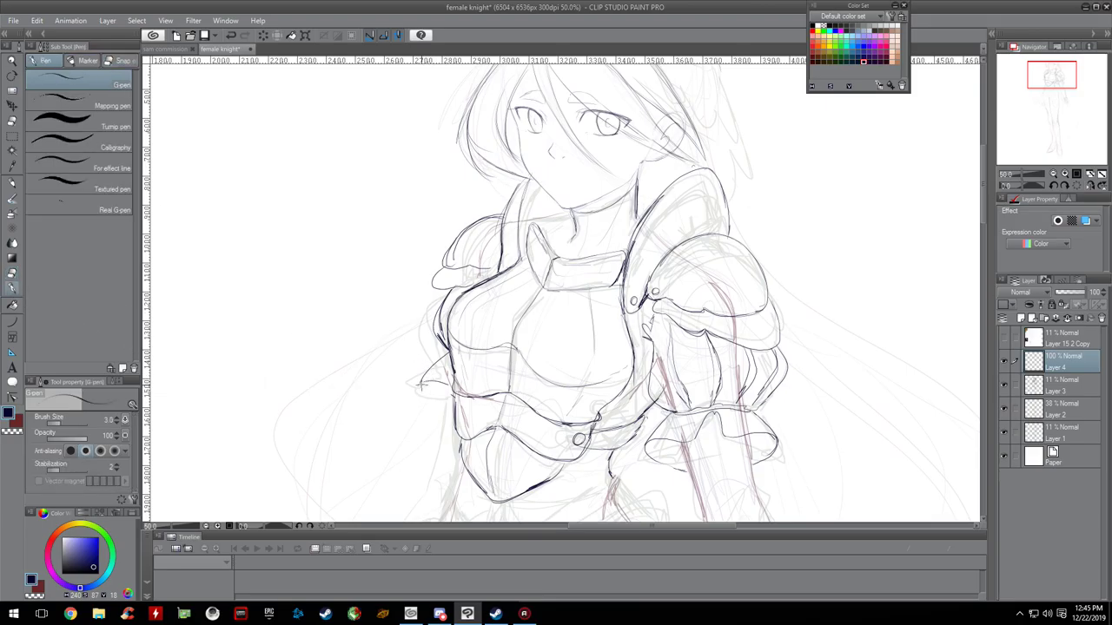
drag(420, 384, 427, 410)
Step: Draw the curved waist belt with raised hip plates and round rivets, and the pointed torso panels above it
click(1053, 174)
mouse_move(1042, 90)
mouse_down()
mouse_move(1042, 107)
mouse_move(1048, 95)
mouse_up()
click(1053, 173)
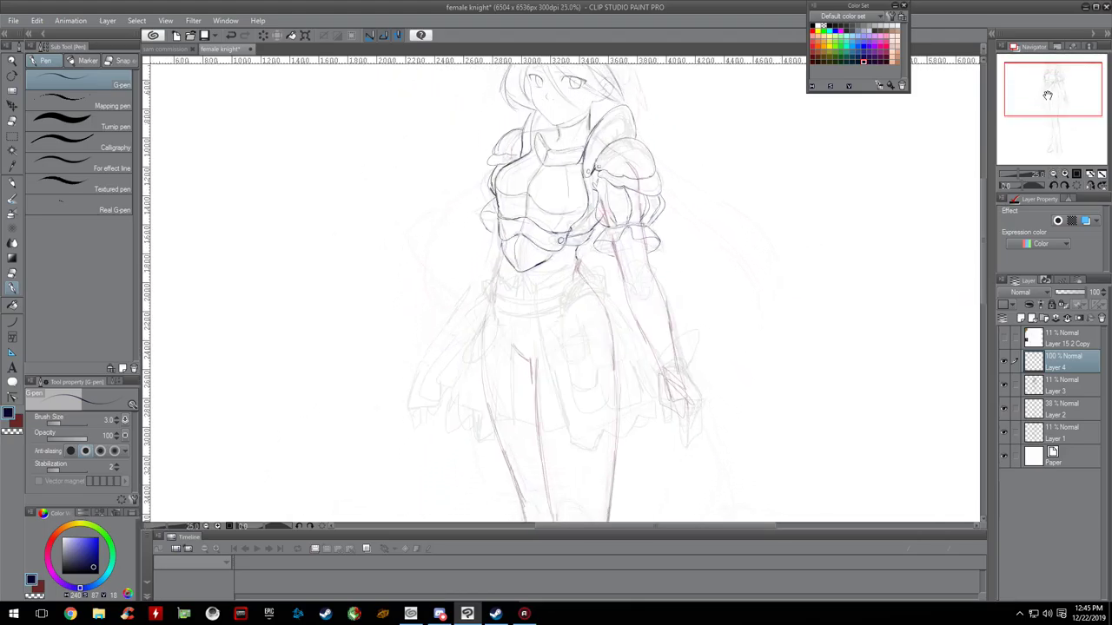
click(1067, 176)
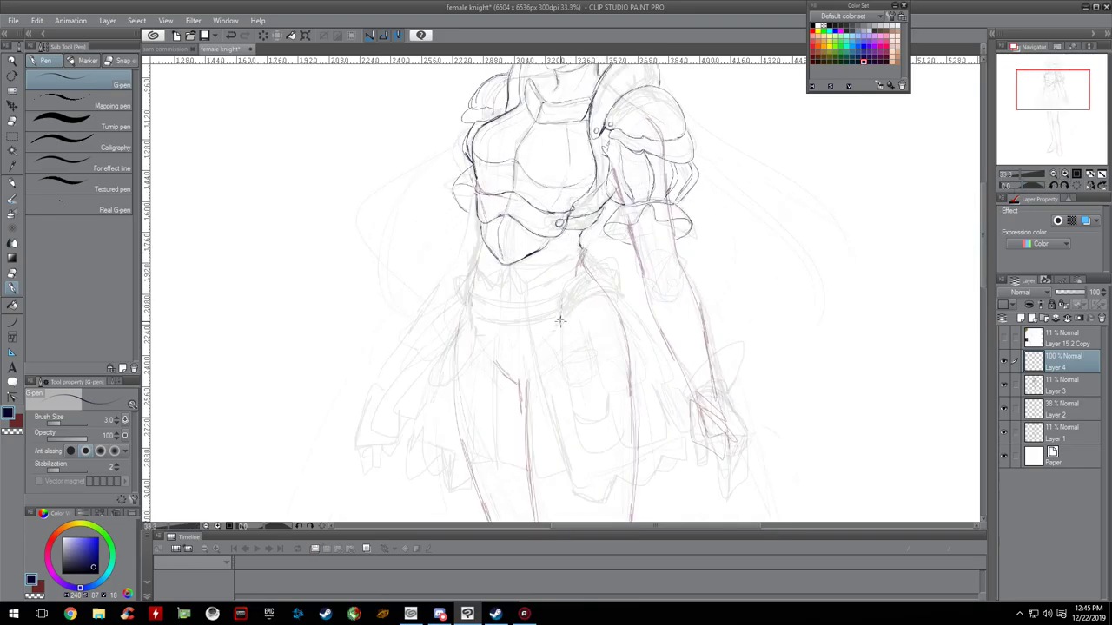
mouse_move(561, 316)
mouse_down()
mouse_move(592, 266)
mouse_move(617, 269)
mouse_move(614, 290)
mouse_move(613, 263)
mouse_move(575, 280)
mouse_move(557, 320)
mouse_move(606, 288)
mouse_move(558, 313)
mouse_up()
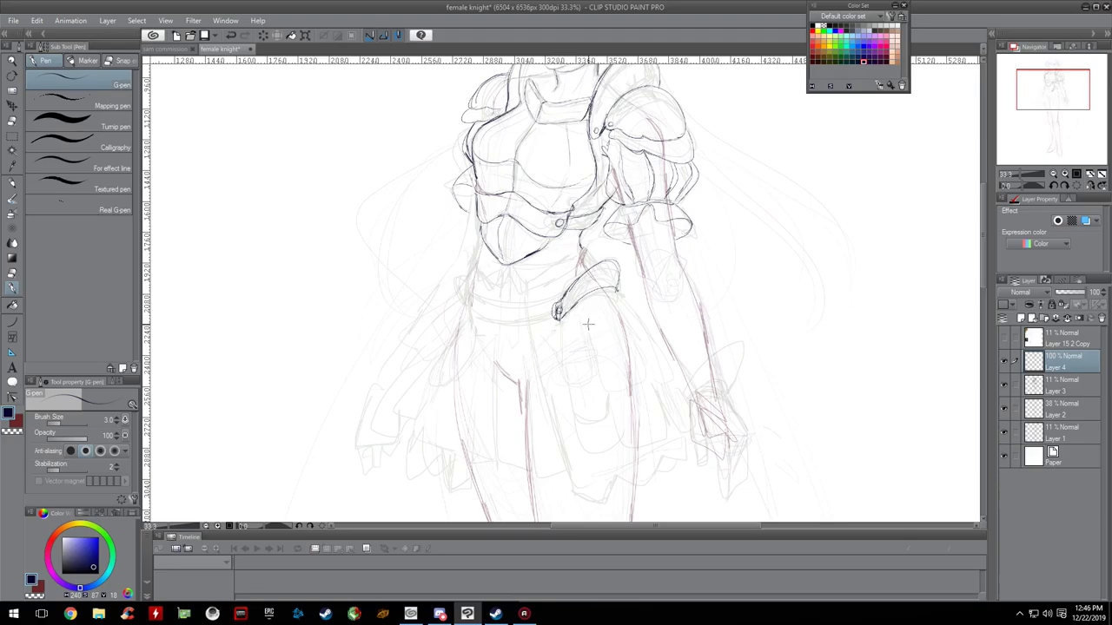
drag(470, 298, 474, 310)
mouse_move(474, 311)
mouse_down()
mouse_move(475, 264)
mouse_move(455, 289)
mouse_move(454, 277)
mouse_move(475, 309)
mouse_move(467, 289)
mouse_move(525, 314)
mouse_move(557, 311)
mouse_move(474, 304)
mouse_move(553, 328)
mouse_move(564, 309)
mouse_move(469, 293)
mouse_move(498, 325)
mouse_up()
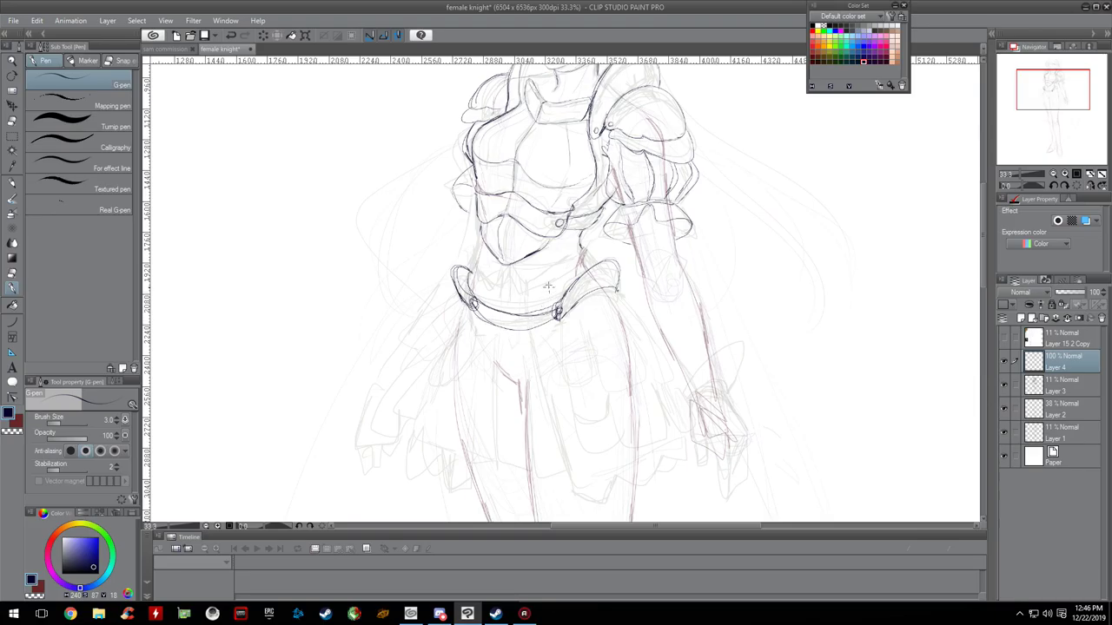
mouse_move(512, 271)
mouse_down()
mouse_move(501, 260)
mouse_move(511, 296)
mouse_move(543, 290)
mouse_move(548, 279)
mouse_move(502, 265)
mouse_move(483, 286)
mouse_move(480, 235)
mouse_move(472, 261)
mouse_move(490, 286)
mouse_move(499, 271)
mouse_move(547, 292)
mouse_move(582, 248)
mouse_move(571, 272)
mouse_up()
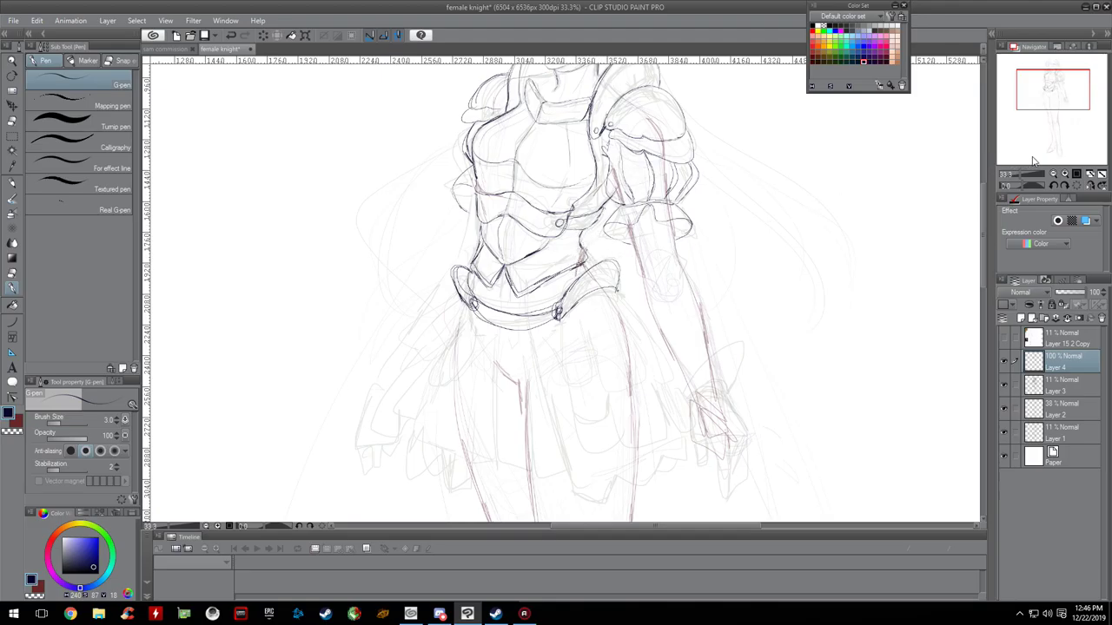
Step: Draw the first tier of three rounded armor plates hanging from the near side of the belt over the hip
click(1053, 174)
click(1054, 174)
click(1054, 174)
drag(1049, 109, 1049, 94)
click(1064, 174)
click(1064, 174)
click(1064, 173)
click(1064, 174)
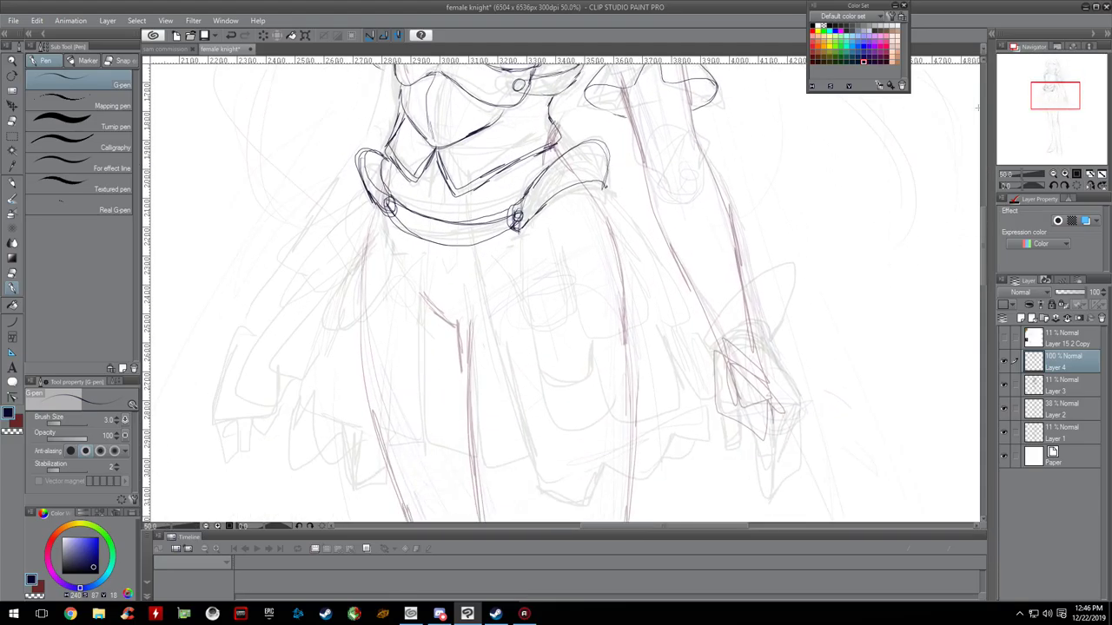
mouse_move(522, 237)
mouse_down()
mouse_move(523, 290)
mouse_move(520, 267)
mouse_move(547, 329)
mouse_move(570, 318)
mouse_move(557, 242)
mouse_move(569, 310)
mouse_move(628, 337)
mouse_move(647, 293)
mouse_up()
mouse_move(600, 213)
mouse_down()
mouse_move(637, 283)
mouse_move(686, 310)
mouse_up()
mouse_move(605, 185)
mouse_down()
mouse_move(666, 255)
mouse_move(696, 313)
mouse_move(687, 312)
mouse_up()
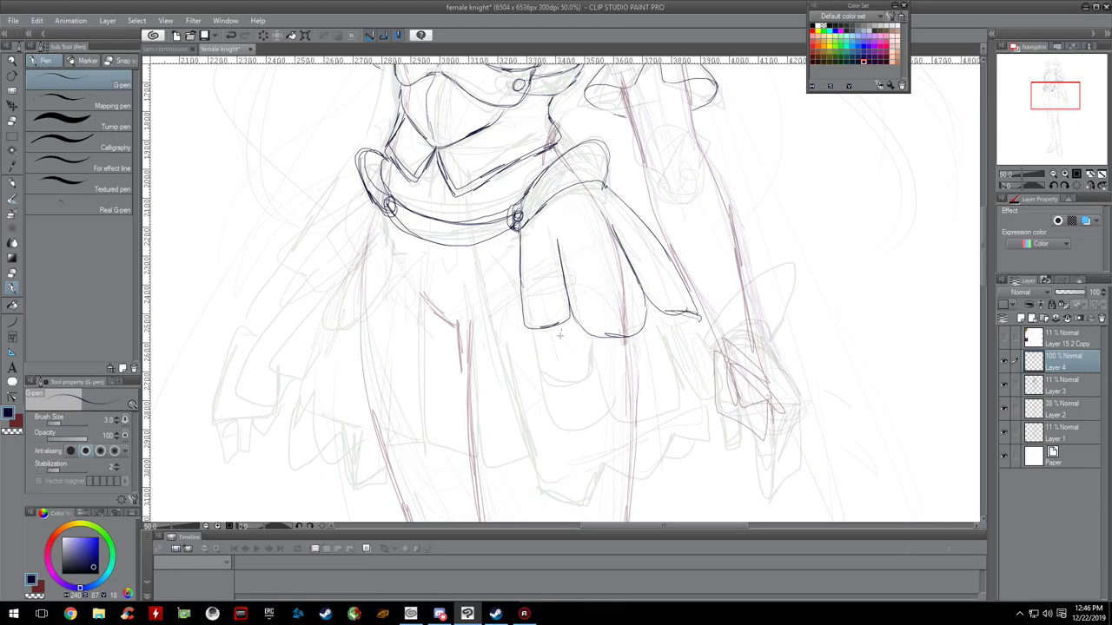
Step: Draw a second tier of three rounded hip plates below the first and the jagged-hem skirt panel beneath them
mouse_move(536, 331)
mouse_down()
mouse_move(569, 420)
mouse_move(612, 379)
mouse_up()
mouse_move(594, 341)
mouse_down()
mouse_move(608, 406)
mouse_move(677, 388)
mouse_up()
mouse_move(647, 299)
mouse_down()
mouse_move(650, 324)
mouse_move(604, 337)
mouse_up()
drag(570, 309, 572, 330)
mouse_move(665, 389)
mouse_down()
mouse_move(695, 323)
mouse_move(703, 396)
mouse_up()
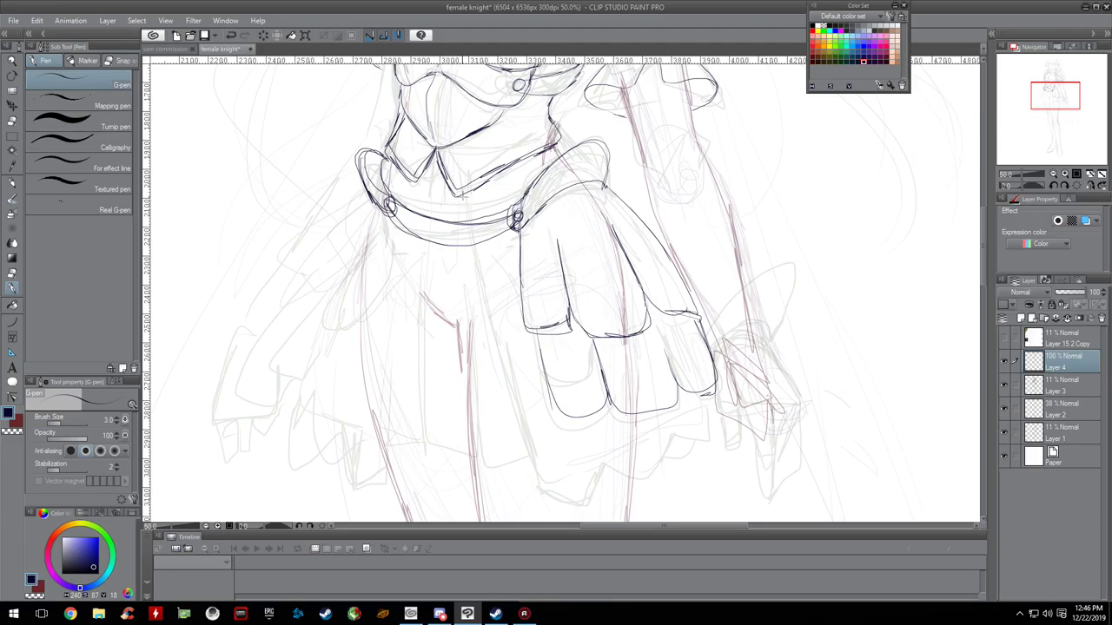
mouse_move(475, 241)
mouse_down()
mouse_move(534, 455)
mouse_move(564, 500)
mouse_move(610, 462)
mouse_move(663, 485)
mouse_move(677, 438)
mouse_move(714, 397)
mouse_up()
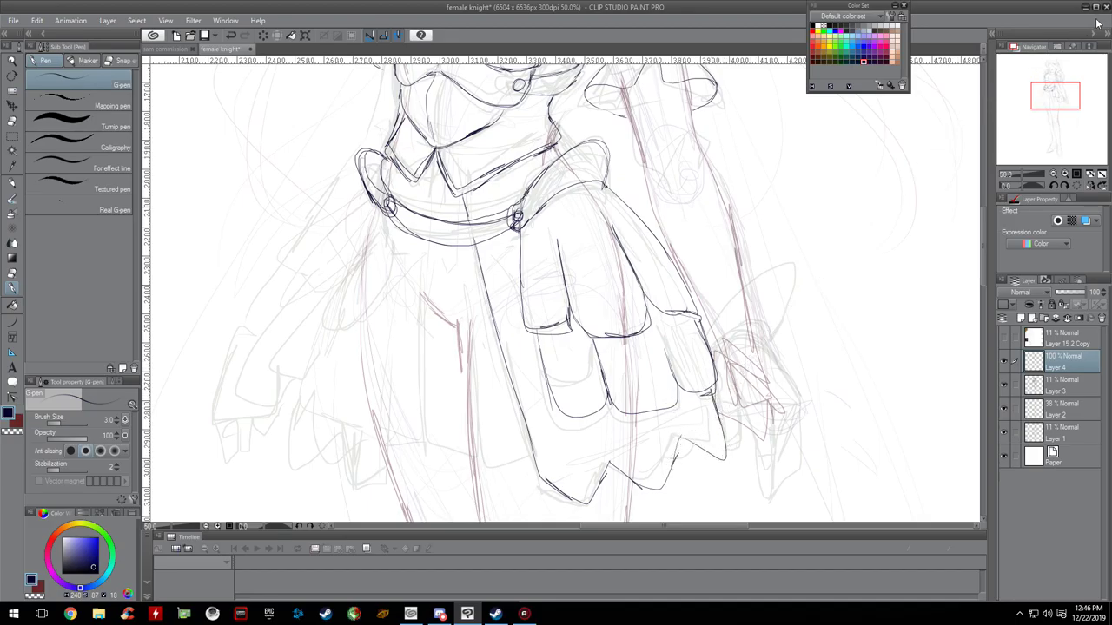